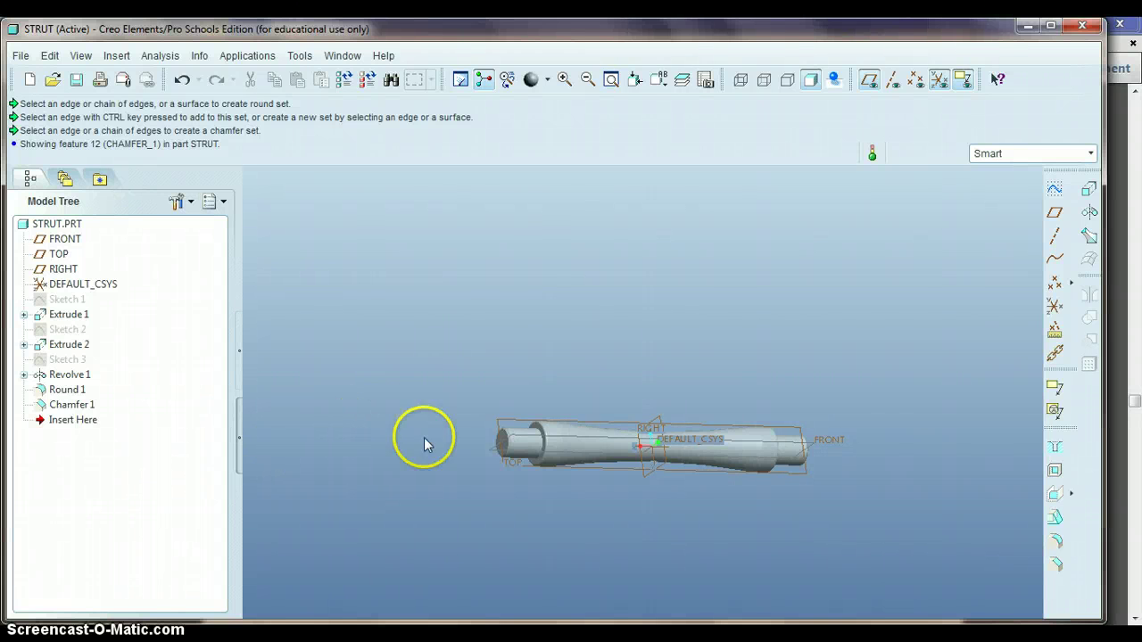
Clear the strut edge selection and switch to the assembly primer PDF in Adobe Reader
{"action": "left_click", "coordinate": [659, 448]}
{"action": "left_click", "coordinate": [515, 347]}
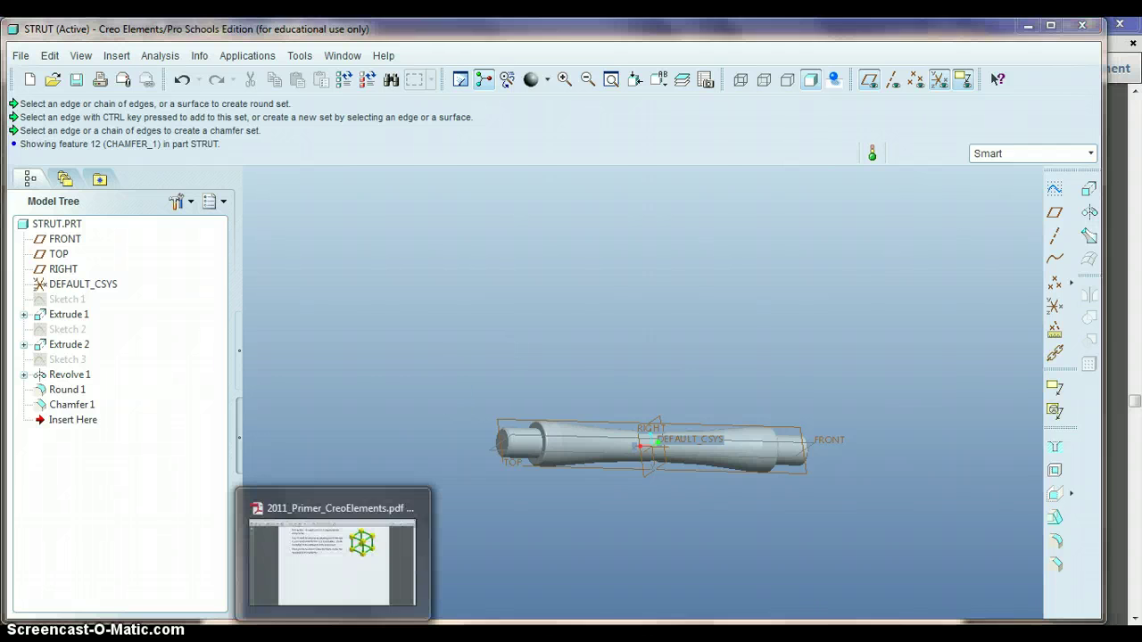
{"action": "key", "text": "alt+Tab"}
Scroll the primer to page 59, showing the steps for creating the Kit_assembly file
{"action": "scroll", "coordinate": [624, 321], "scroll_direction": "up", "scroll_amount": 1}
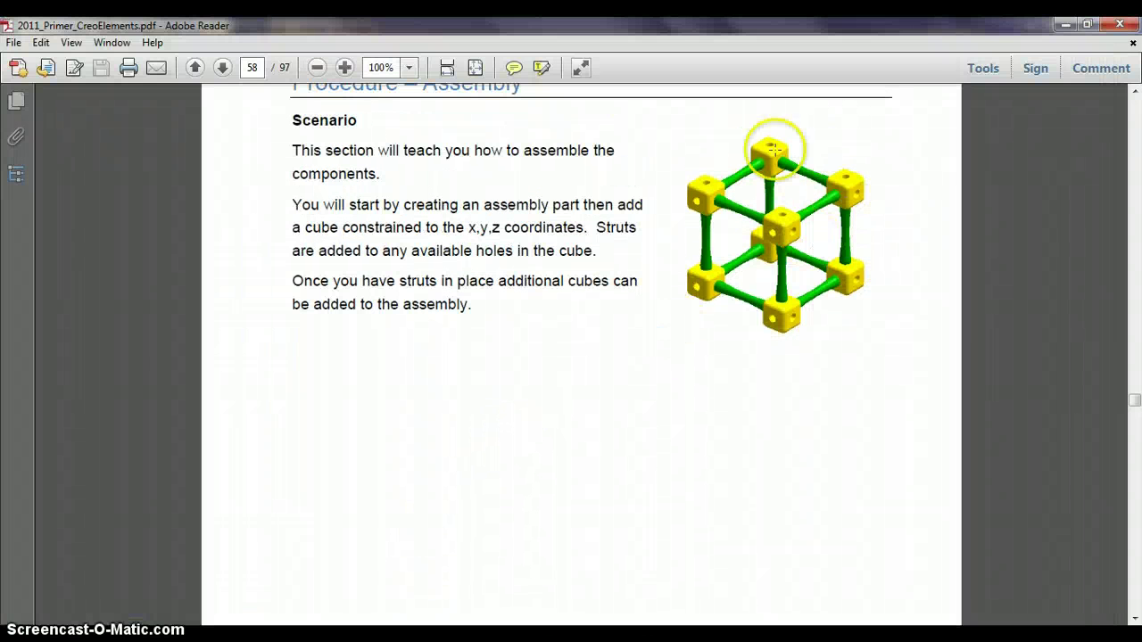
{"action": "scroll", "coordinate": [647, 292], "scroll_direction": "down", "scroll_amount": 15}
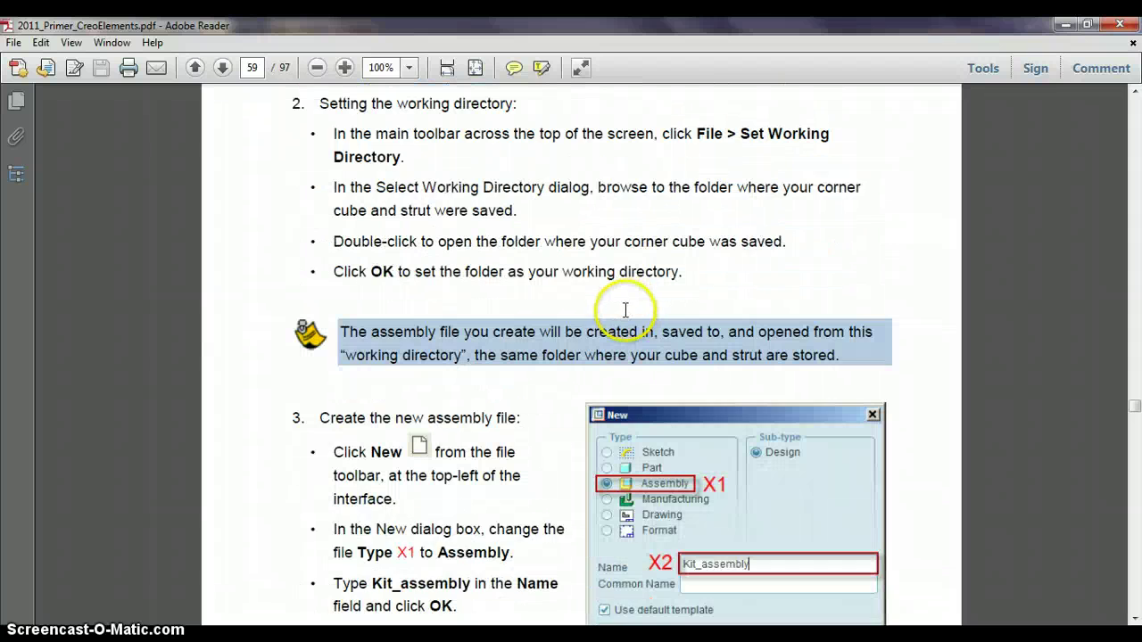
{"action": "scroll", "coordinate": [622, 311], "scroll_direction": "down", "scroll_amount": 3}
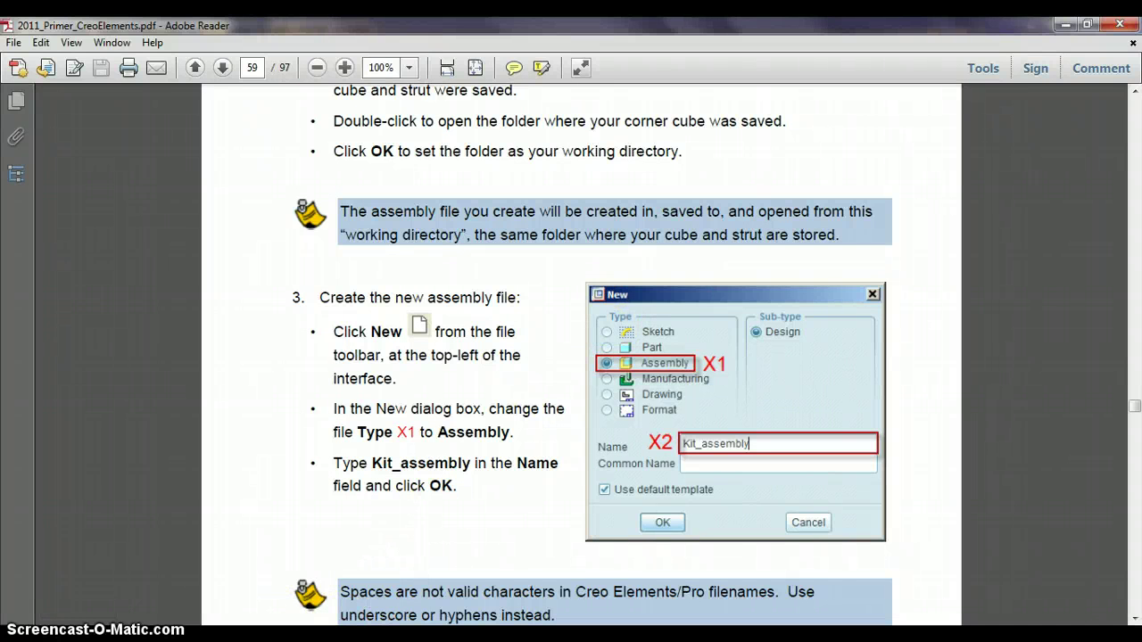
Back in Creo, start a new Assembly file and name it Kit
{"action": "left_click", "coordinate": [291, 635]}
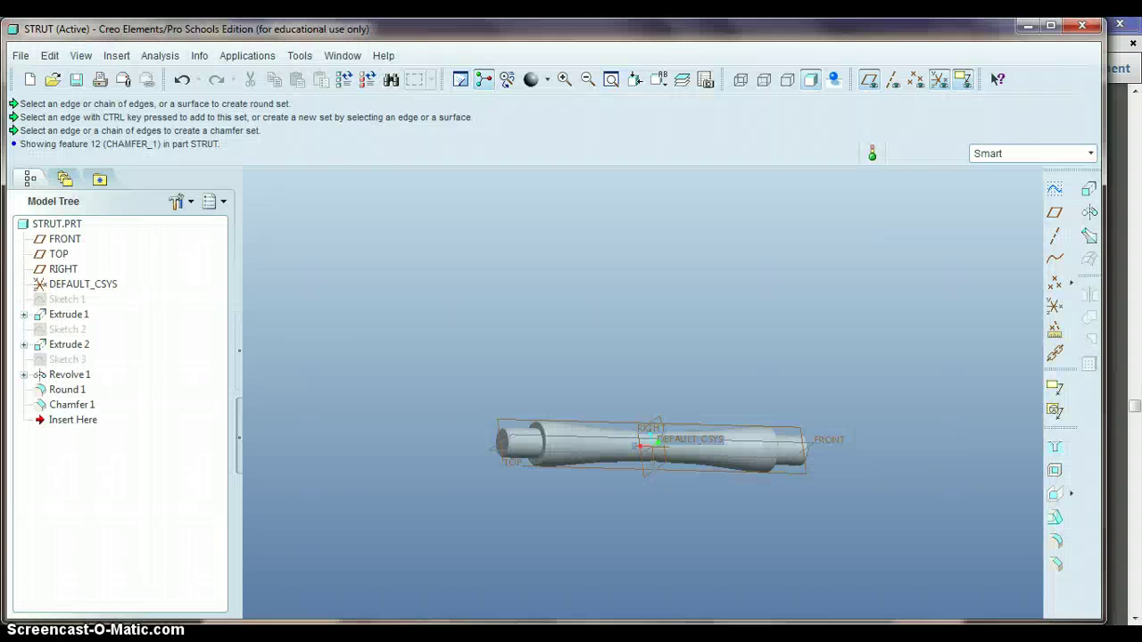
{"action": "left_click", "coordinate": [21, 56]}
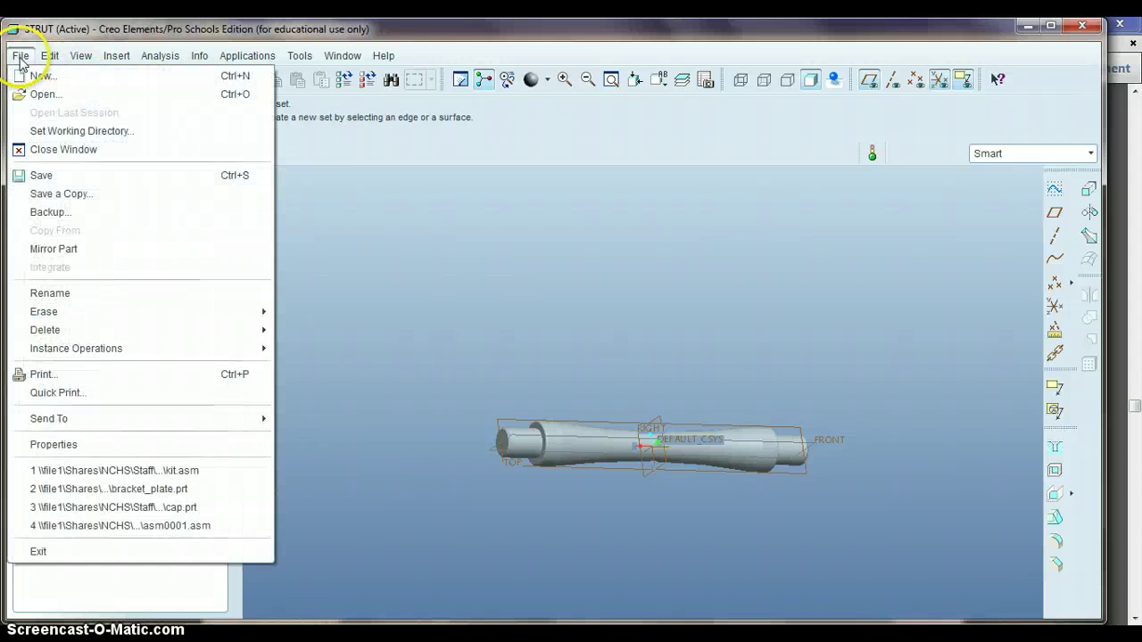
{"action": "left_click", "coordinate": [32, 77]}
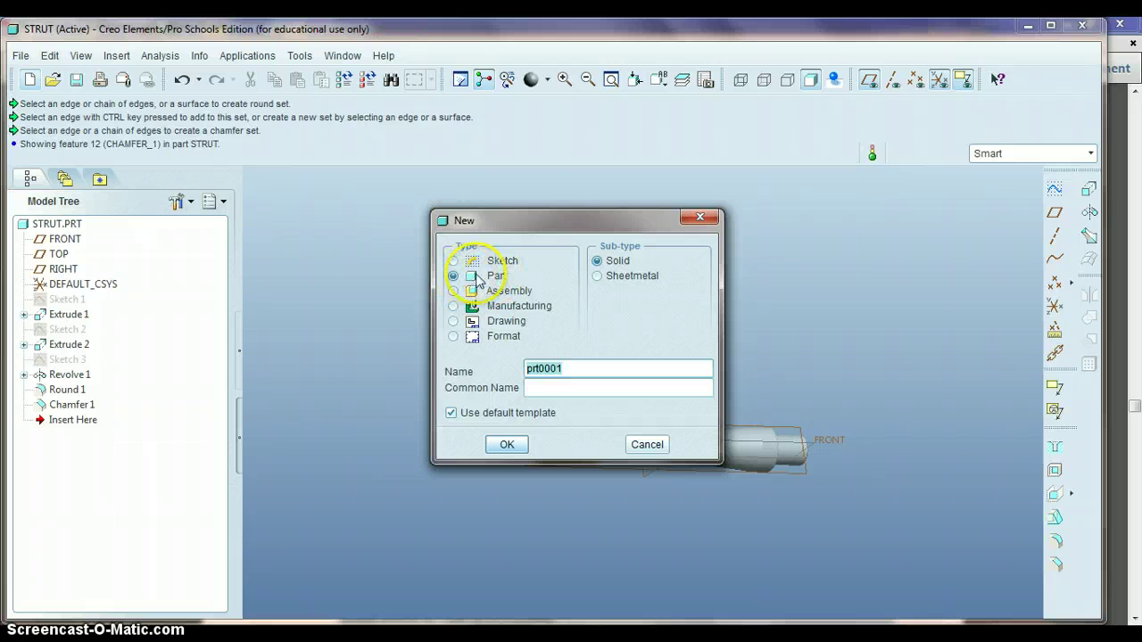
{"action": "left_click", "coordinate": [454, 294]}
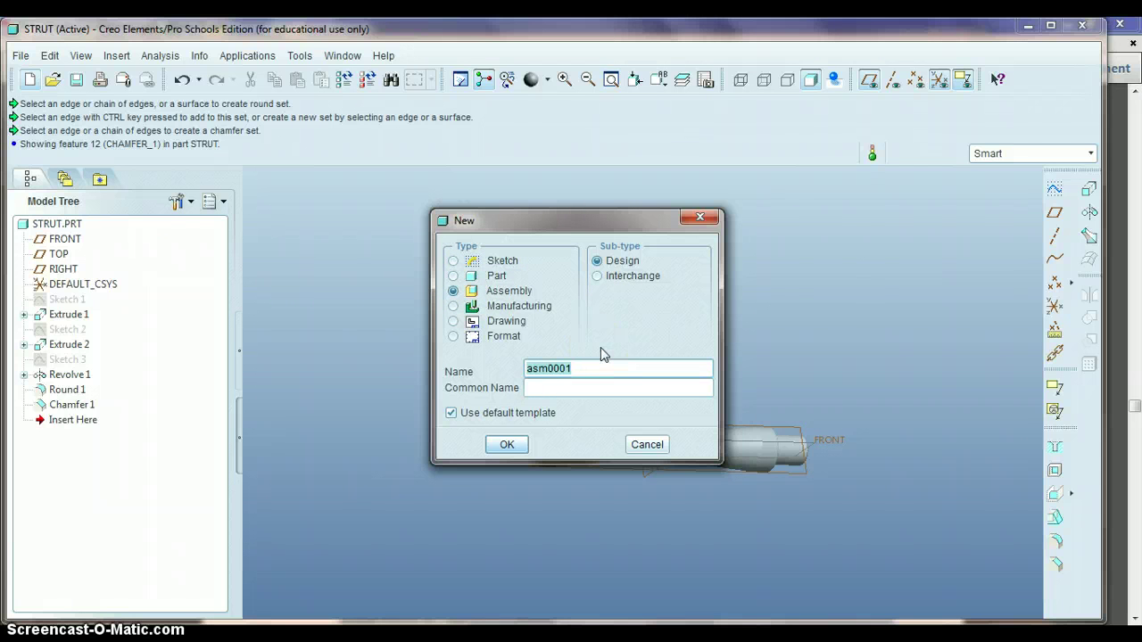
{"action": "type", "text": "Kit"}
Confirm the Kit assembly and bring in cube.prt from the School Stuff/design folder
{"action": "key", "text": "Return"}
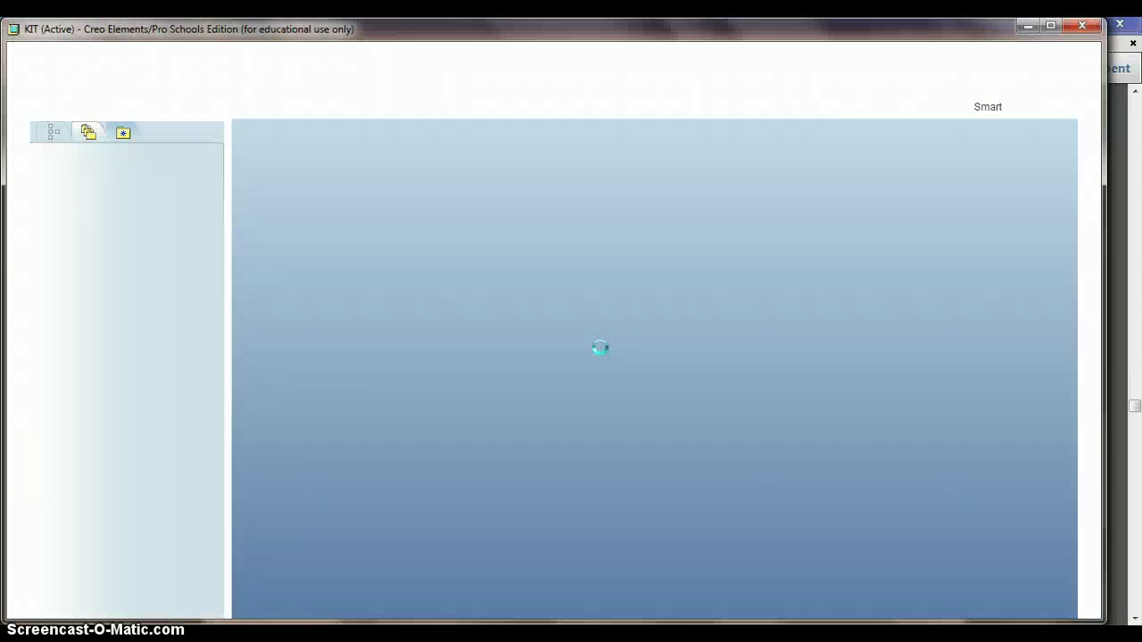
{"action": "mouse_move", "coordinate": [600, 350]}
{"action": "left_mouse_down"}
{"action": "mouse_move", "coordinate": [576, 349]}
{"action": "mouse_move", "coordinate": [637, 273]}
{"action": "mouse_move", "coordinate": [578, 373]}
{"action": "left_mouse_up"}
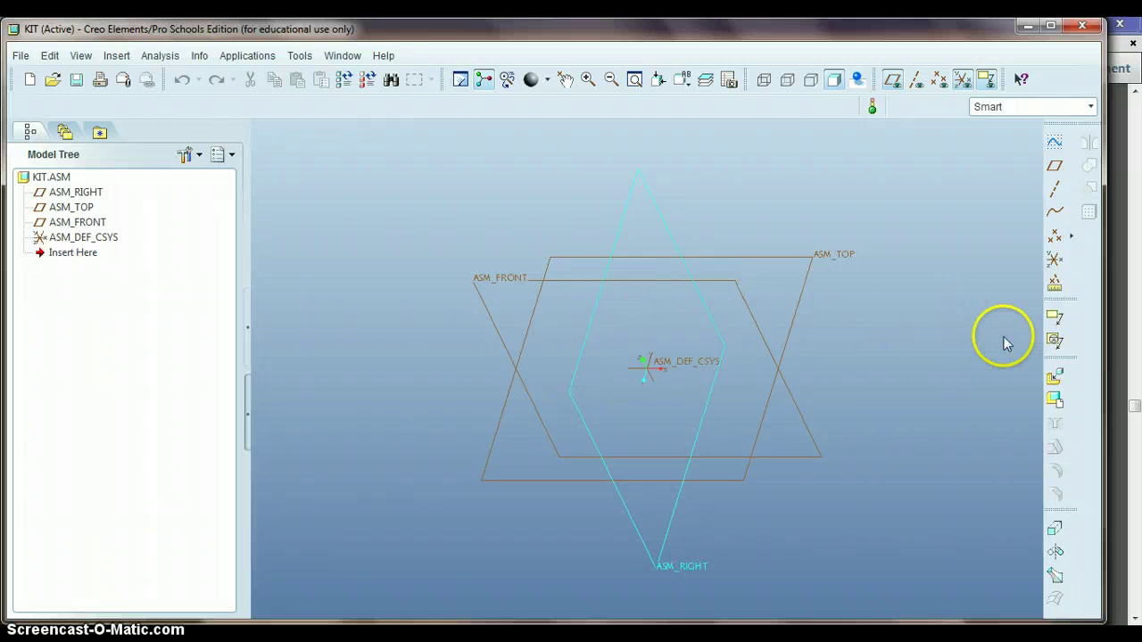
{"action": "left_click", "coordinate": [1056, 378]}
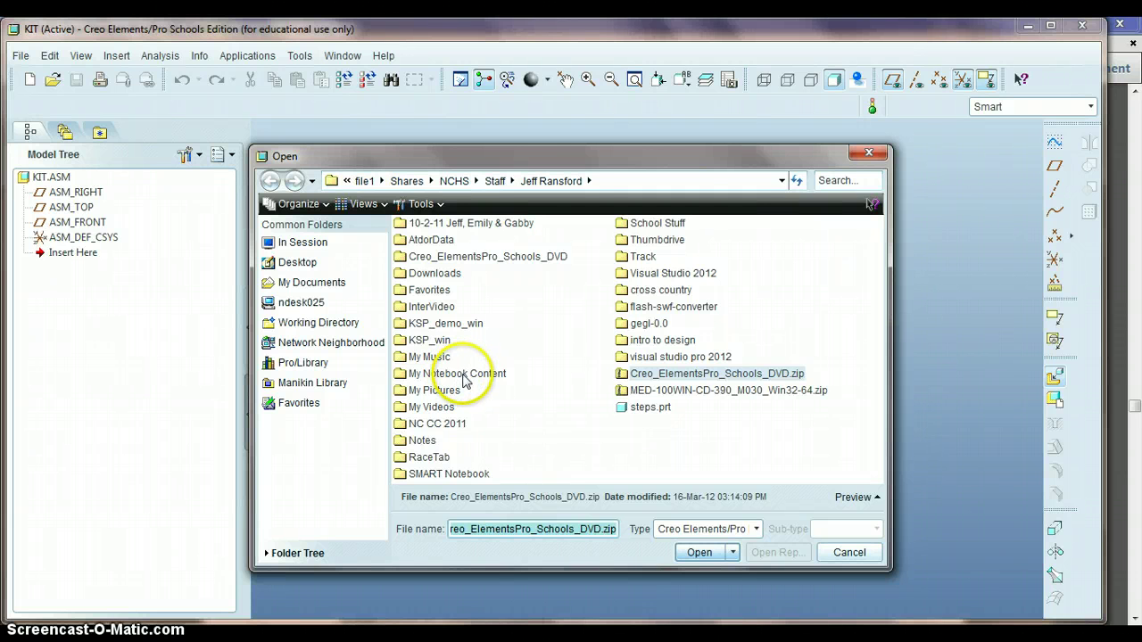
{"action": "double_click", "coordinate": [646, 224]}
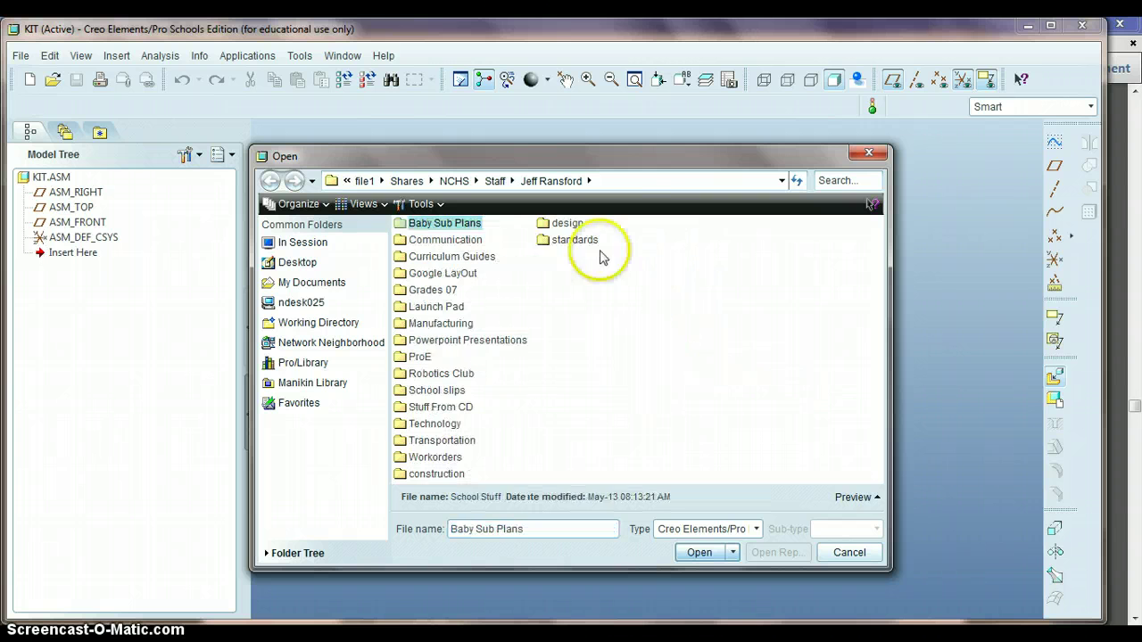
{"action": "double_click", "coordinate": [562, 223]}
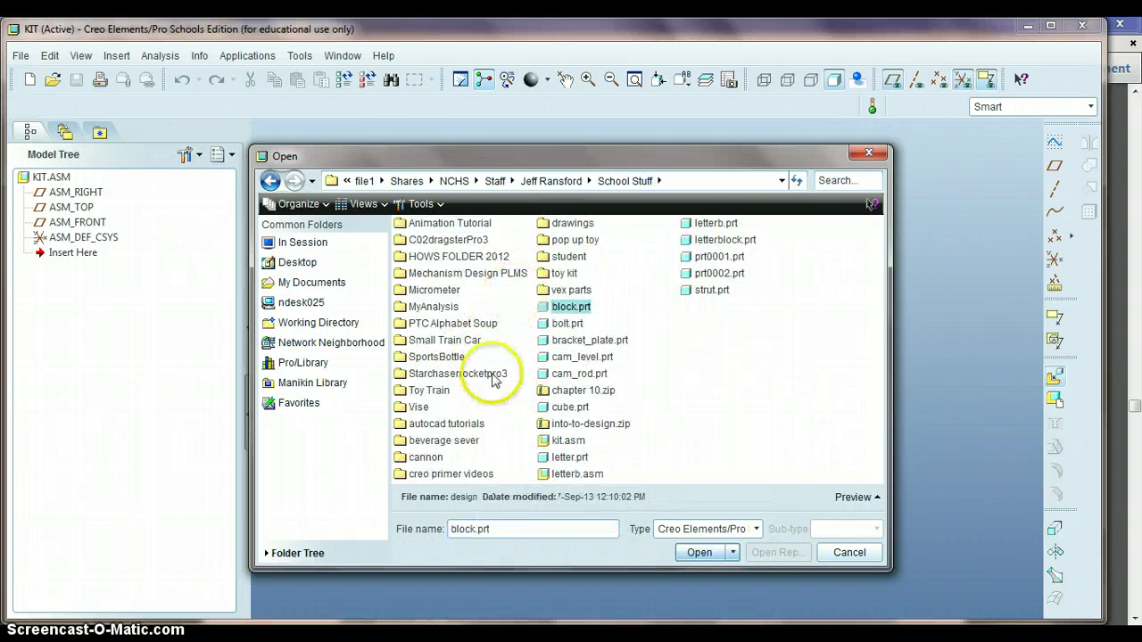
{"action": "double_click", "coordinate": [562, 407]}
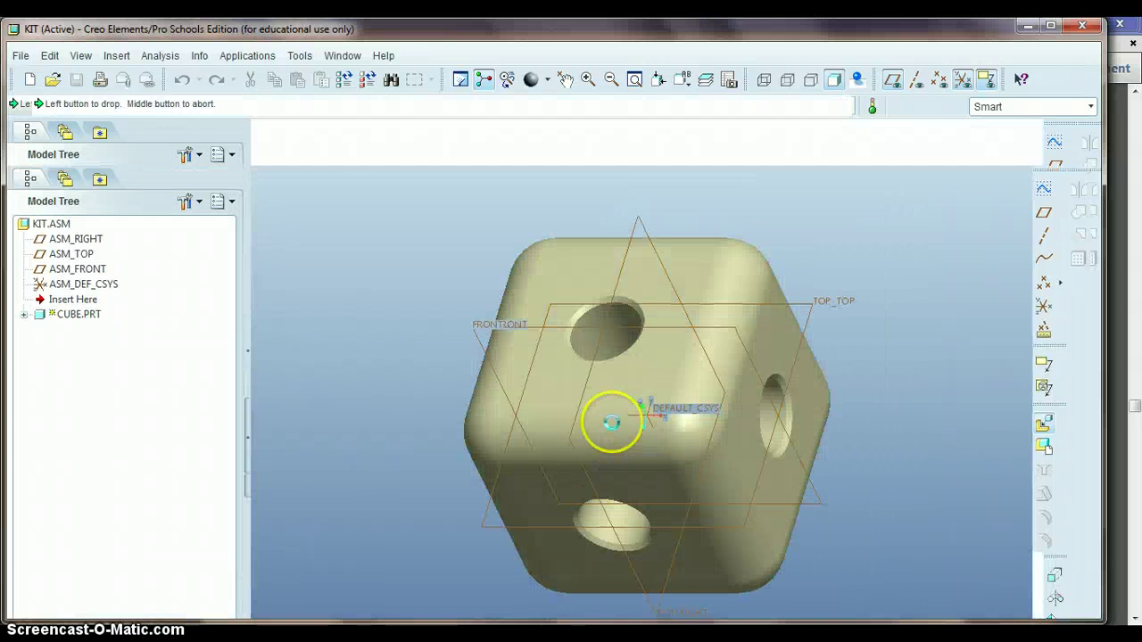
Drop the cube near the view centre and fully constrain it with a Default constraint
{"action": "left_click", "coordinate": [721, 343]}
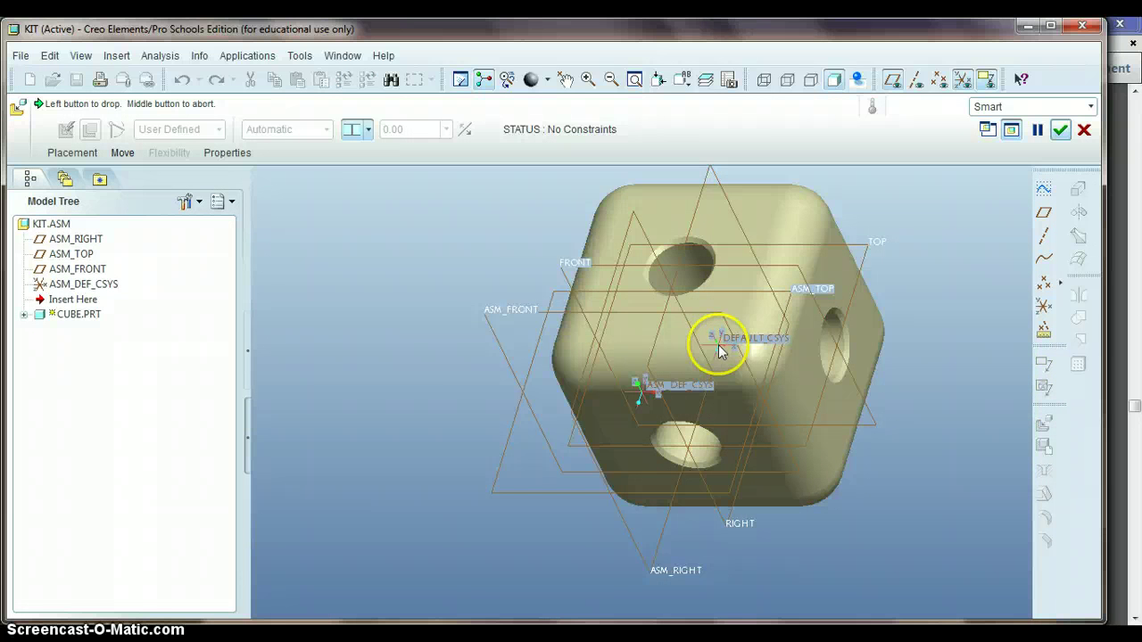
{"action": "left_click", "coordinate": [551, 336]}
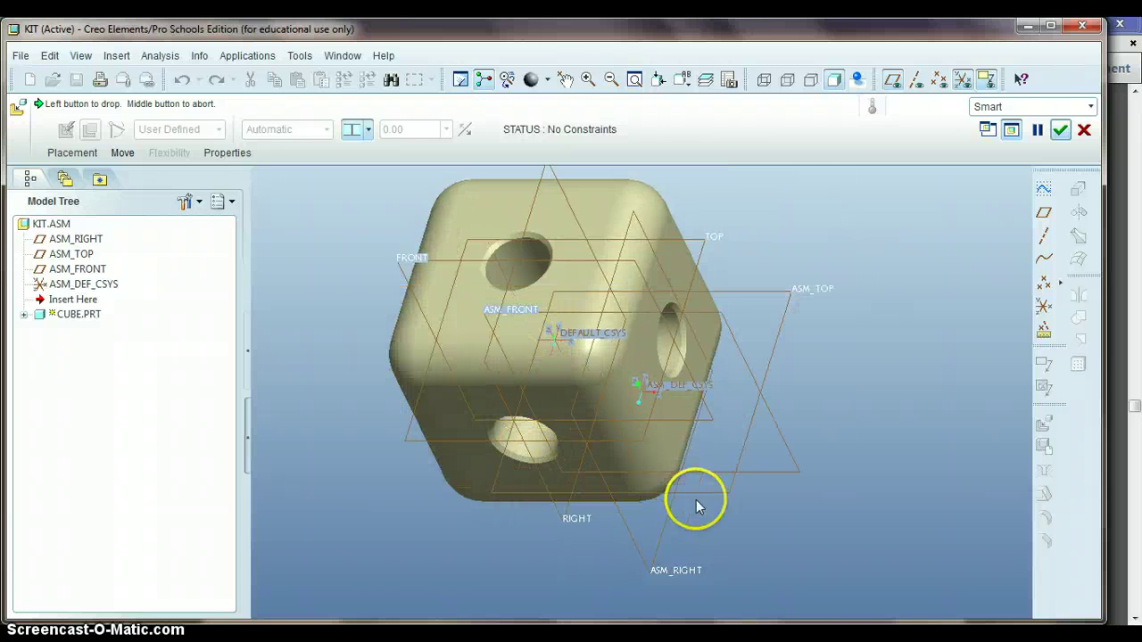
{"action": "left_click", "coordinate": [748, 496]}
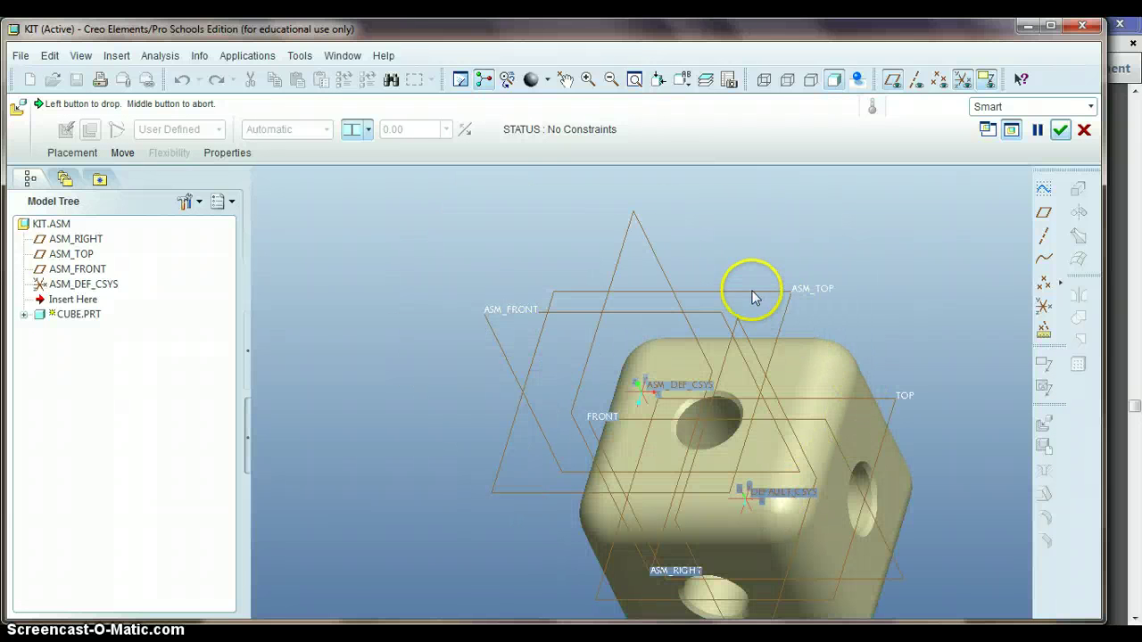
{"action": "left_click", "coordinate": [617, 267]}
{"action": "left_click", "coordinate": [489, 339]}
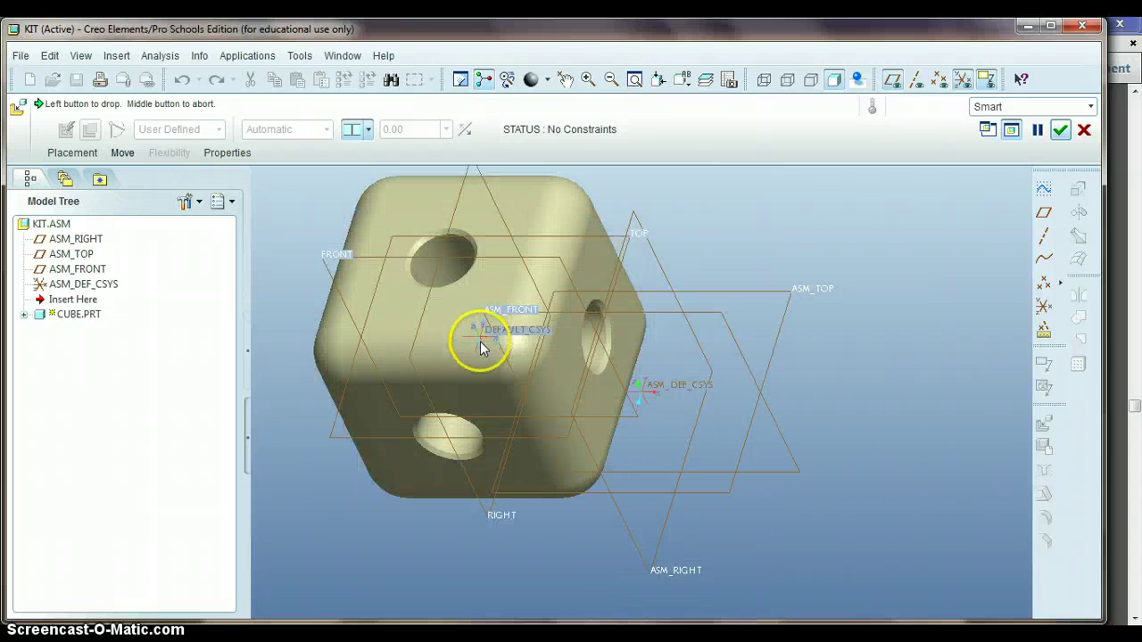
{"action": "left_click", "coordinate": [469, 358]}
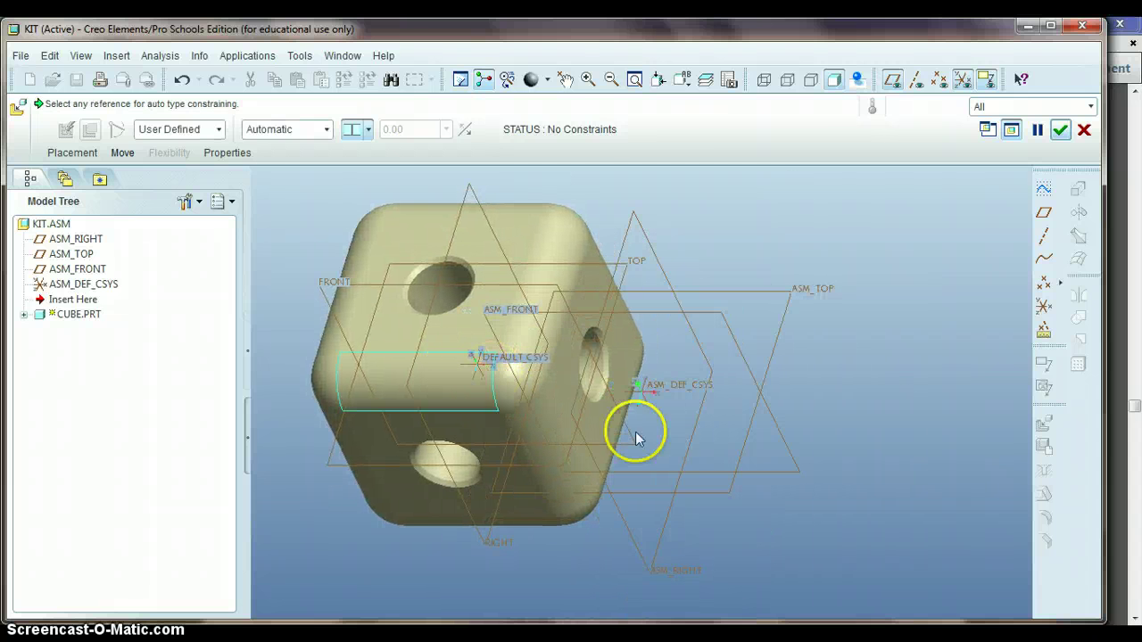
{"action": "left_click", "coordinate": [300, 138]}
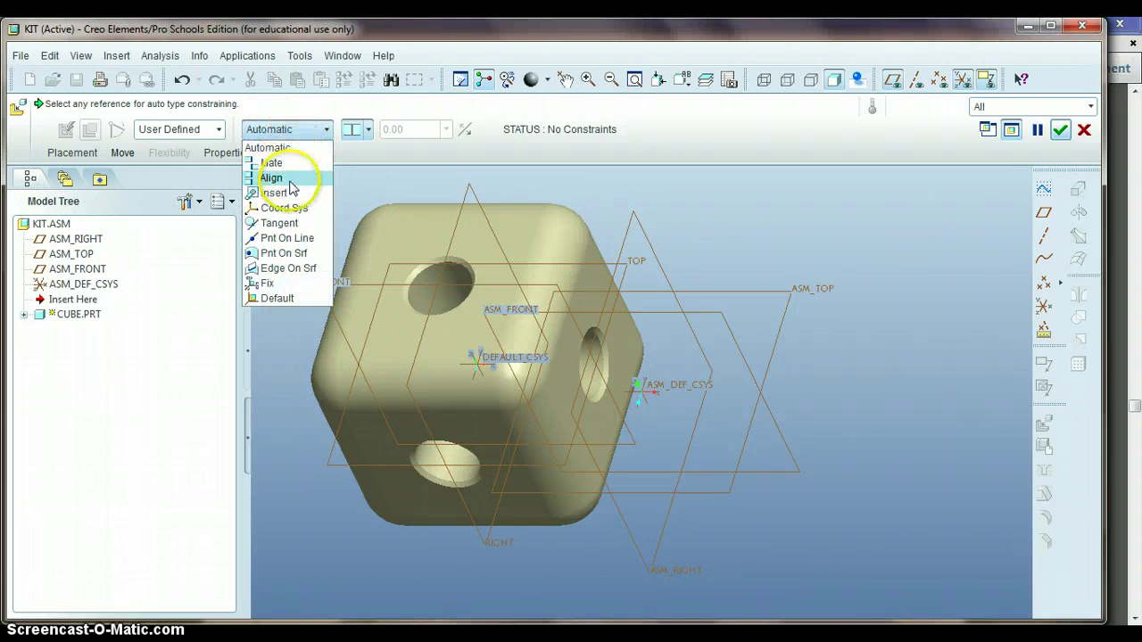
{"action": "left_click", "coordinate": [284, 300]}
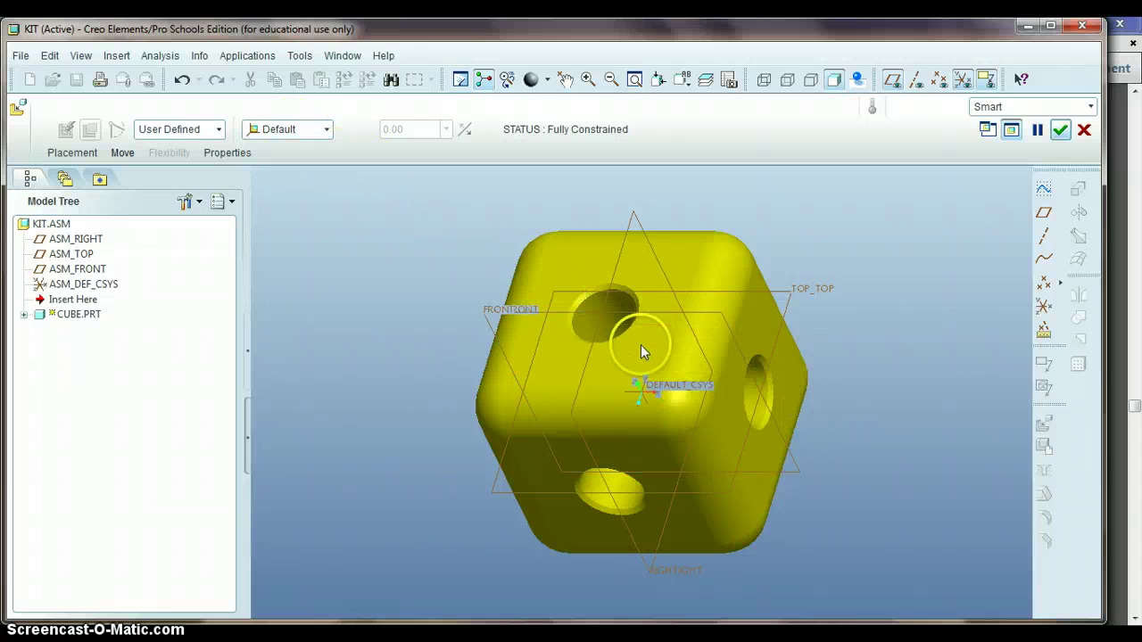
{"action": "left_click", "coordinate": [1063, 134]}
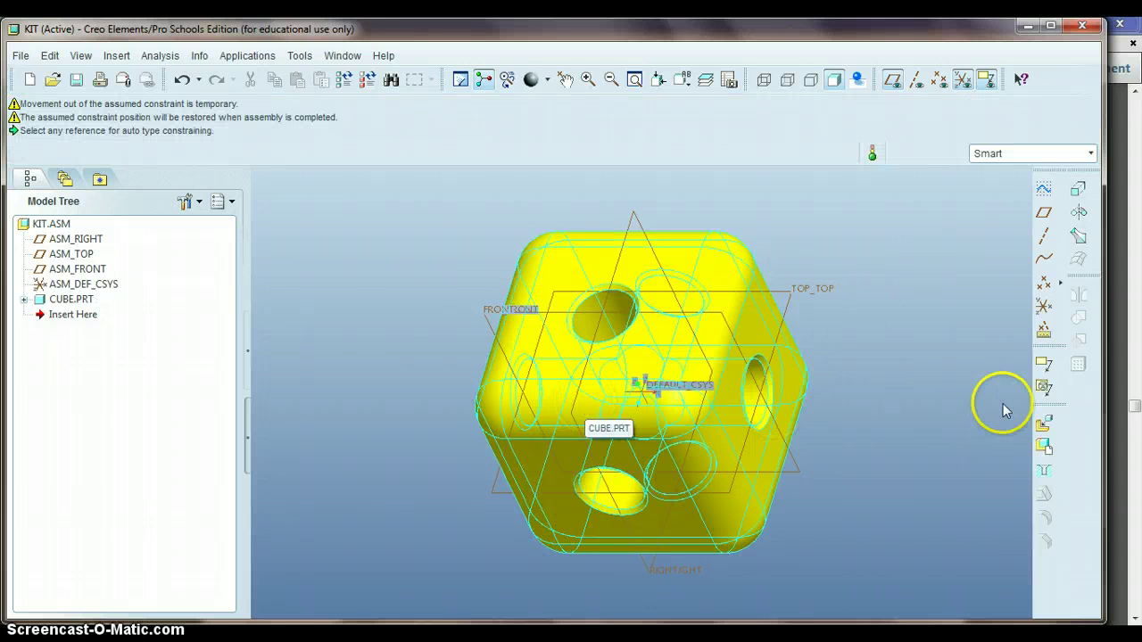
Add strut.prt to the right of the cube and hide datum planes and coordinate systems
{"action": "left_click", "coordinate": [1044, 425]}
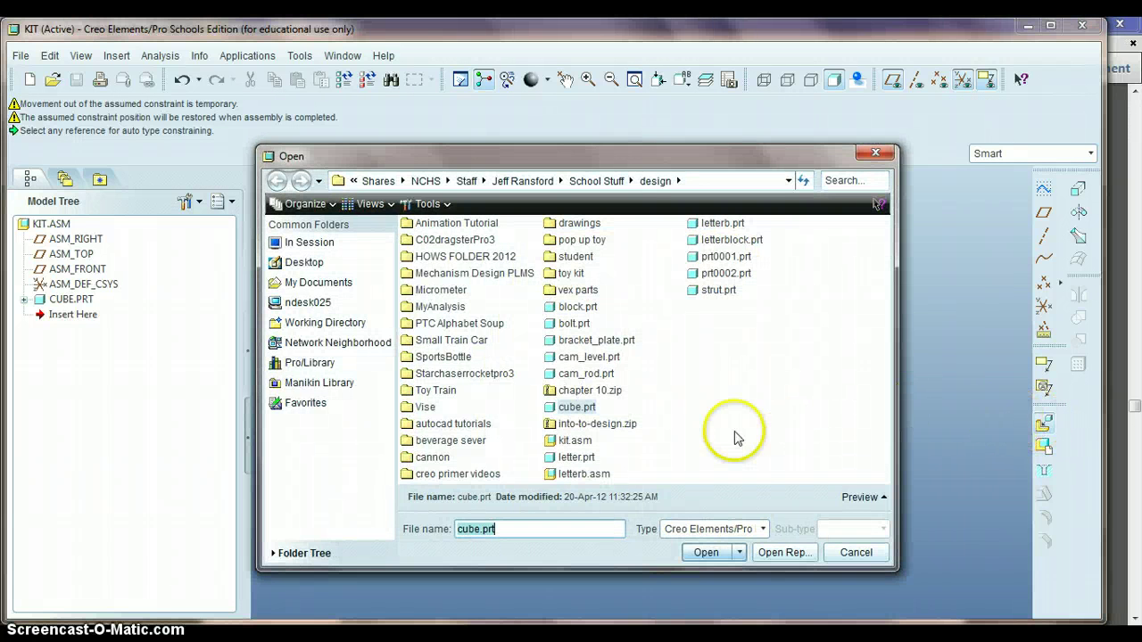
{"action": "double_click", "coordinate": [710, 293]}
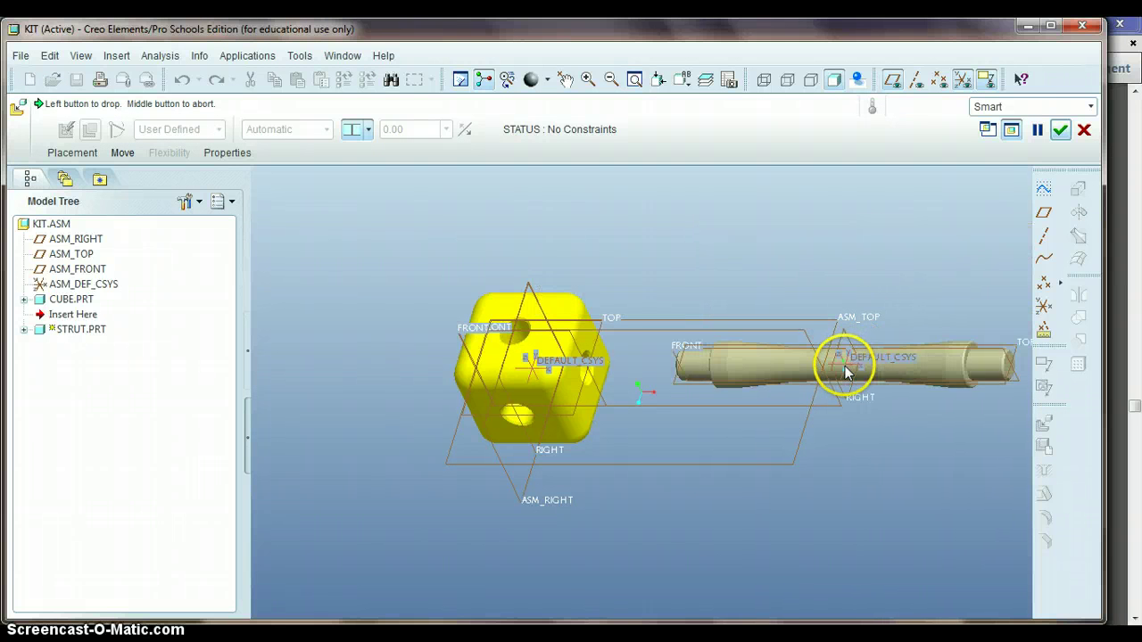
{"action": "left_click", "coordinate": [843, 376]}
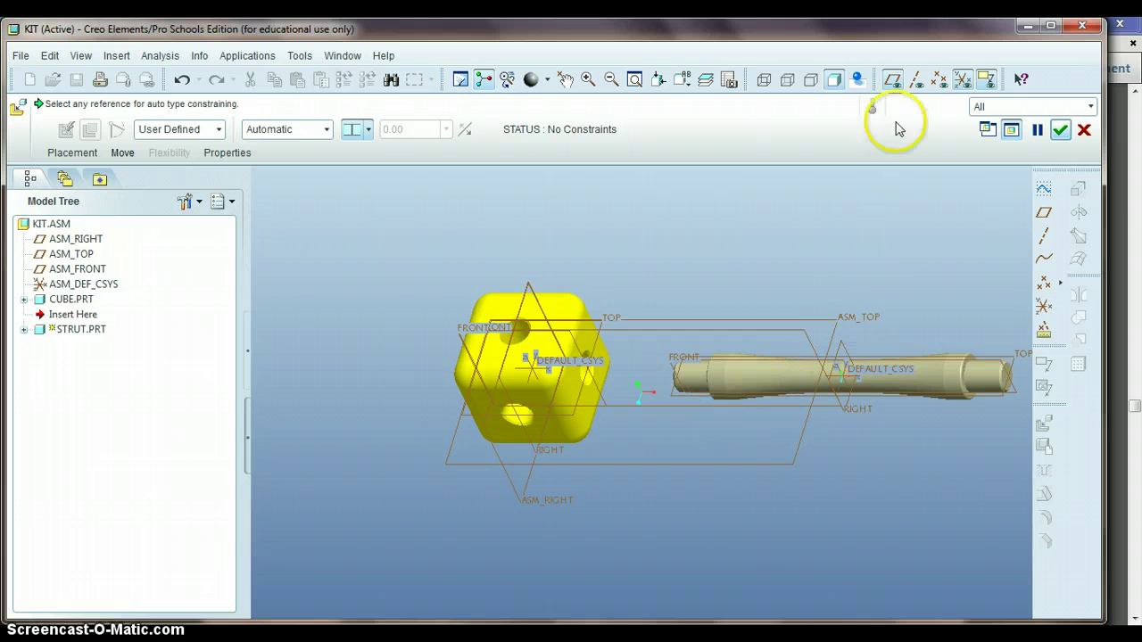
{"action": "left_click", "coordinate": [892, 80]}
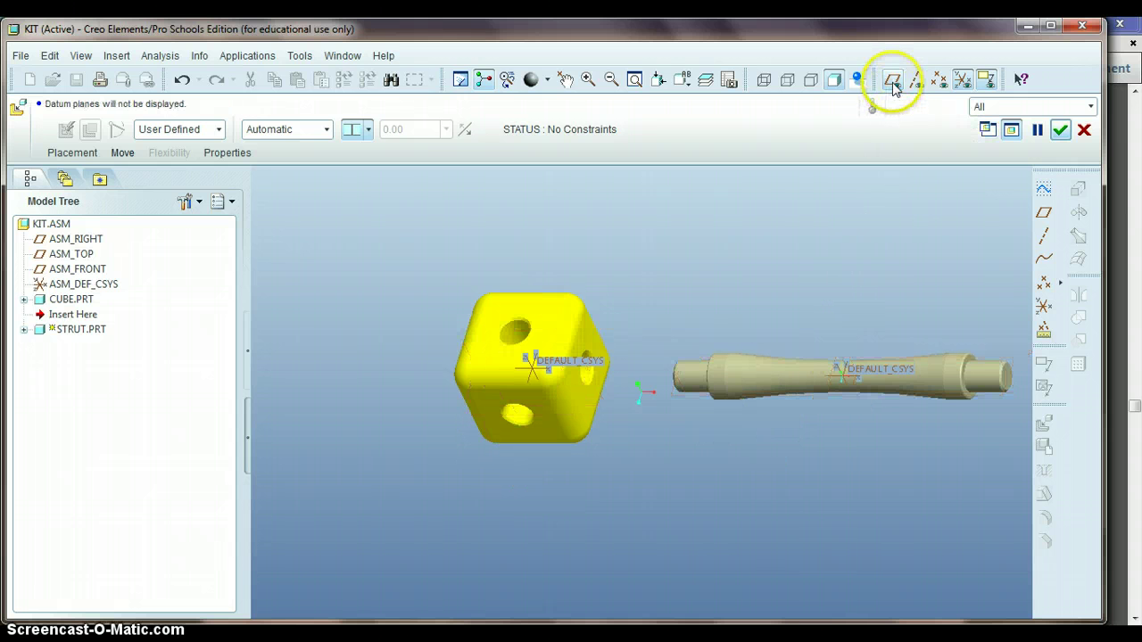
{"action": "left_click", "coordinate": [962, 81]}
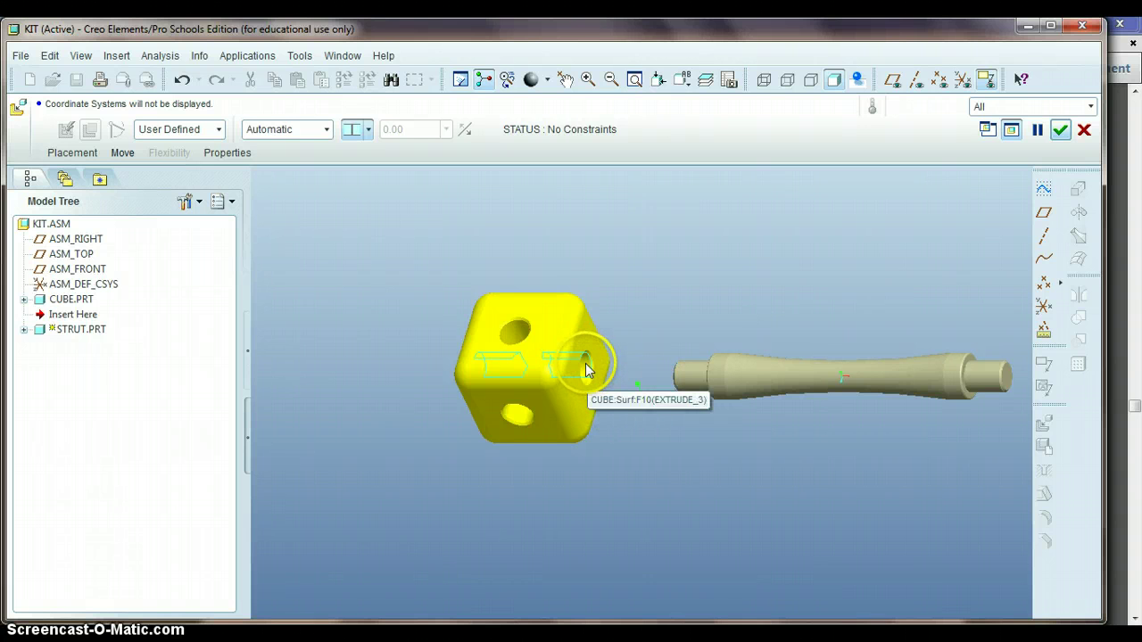
Create an Insert constraint between the strut's end surface and the cube's side hole
{"action": "left_click", "coordinate": [694, 376]}
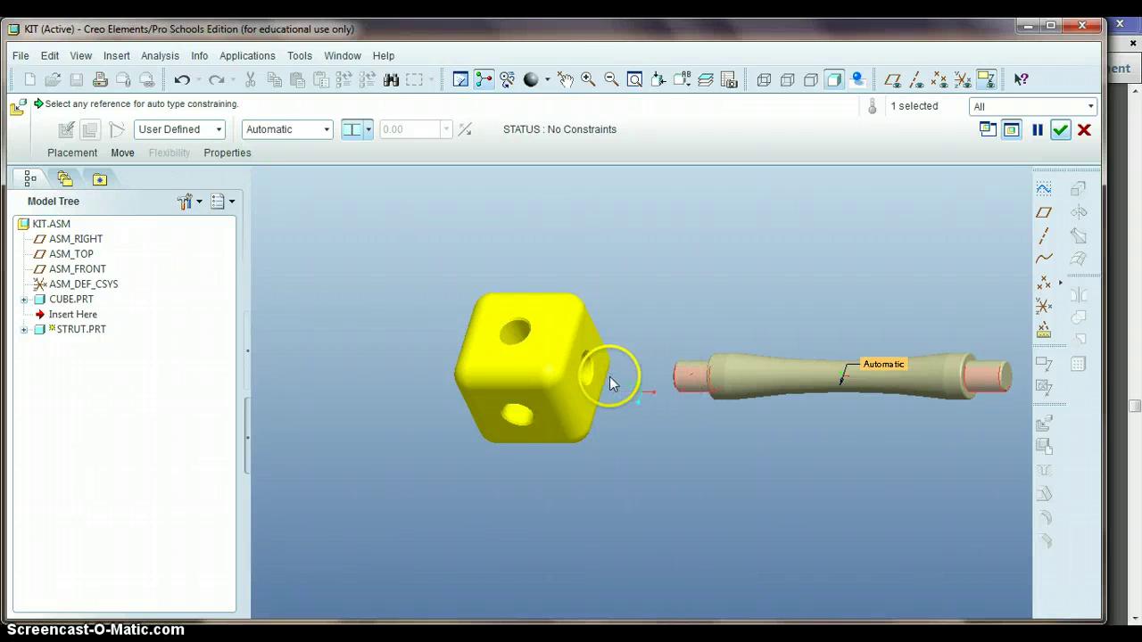
{"action": "middle_click_drag", "start_coordinate": [588, 372], "coordinate": [582, 369]}
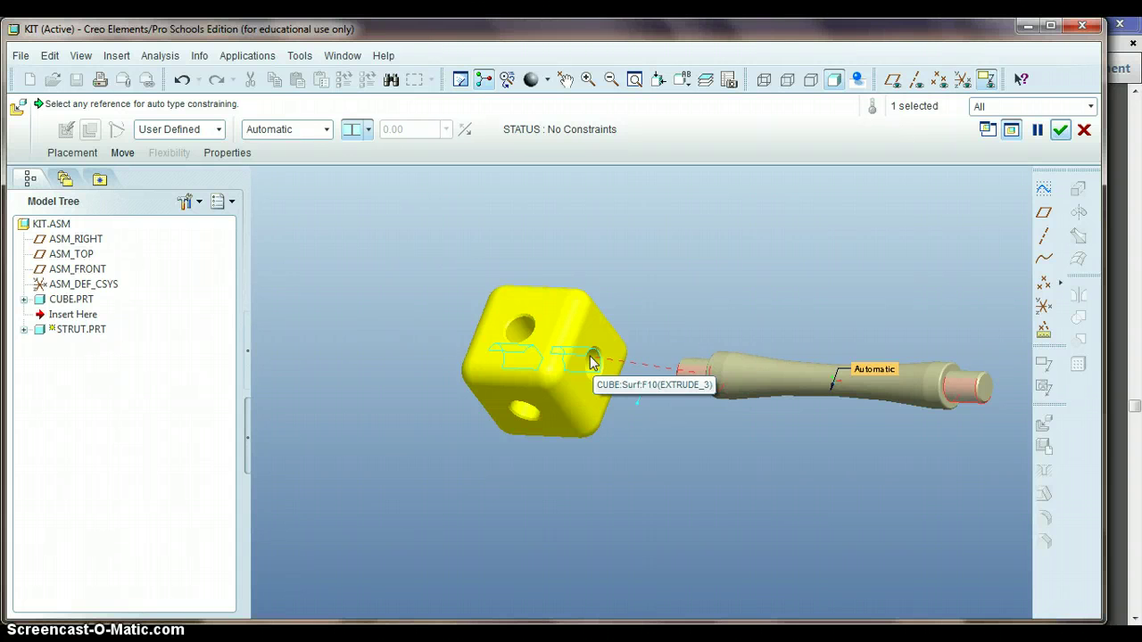
{"action": "left_click", "coordinate": [590, 362]}
{"action": "left_click", "coordinate": [676, 363]}
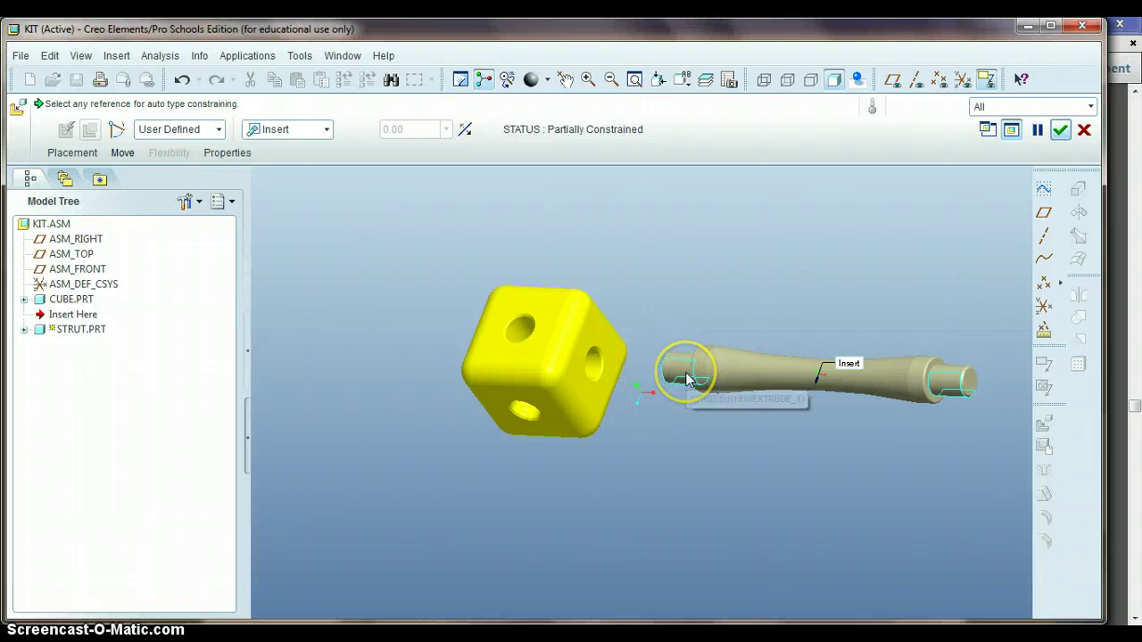
Mate the strut's shoulder against the cube face so the strut is Fully Constrained
{"action": "left_click", "coordinate": [649, 380]}
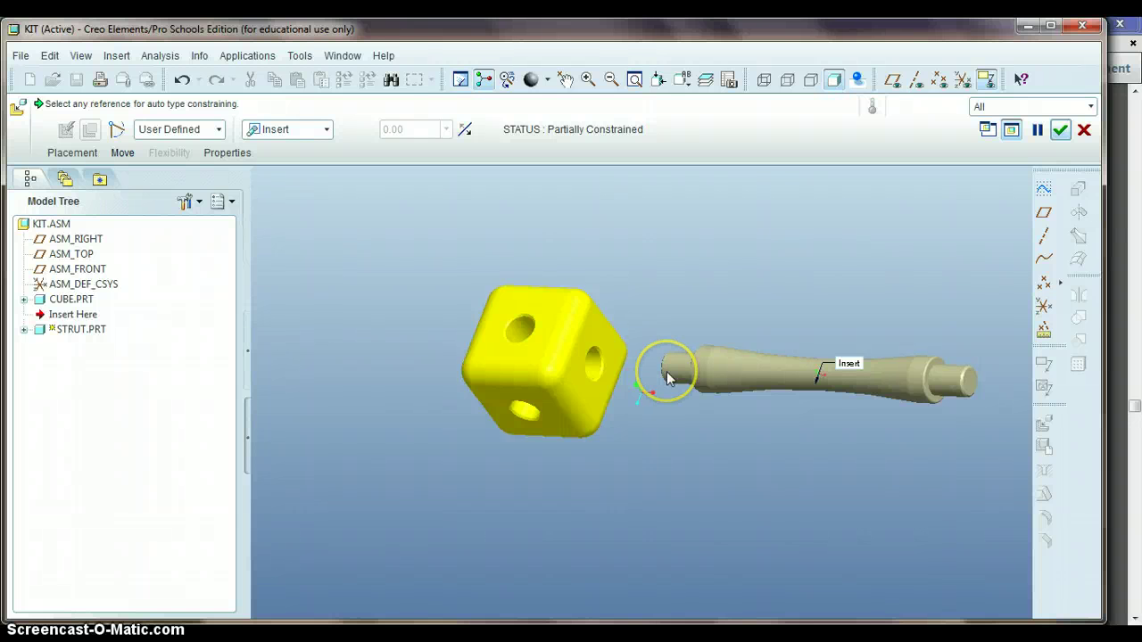
{"action": "middle_click_drag", "start_coordinate": [666, 371], "coordinate": [741, 372]}
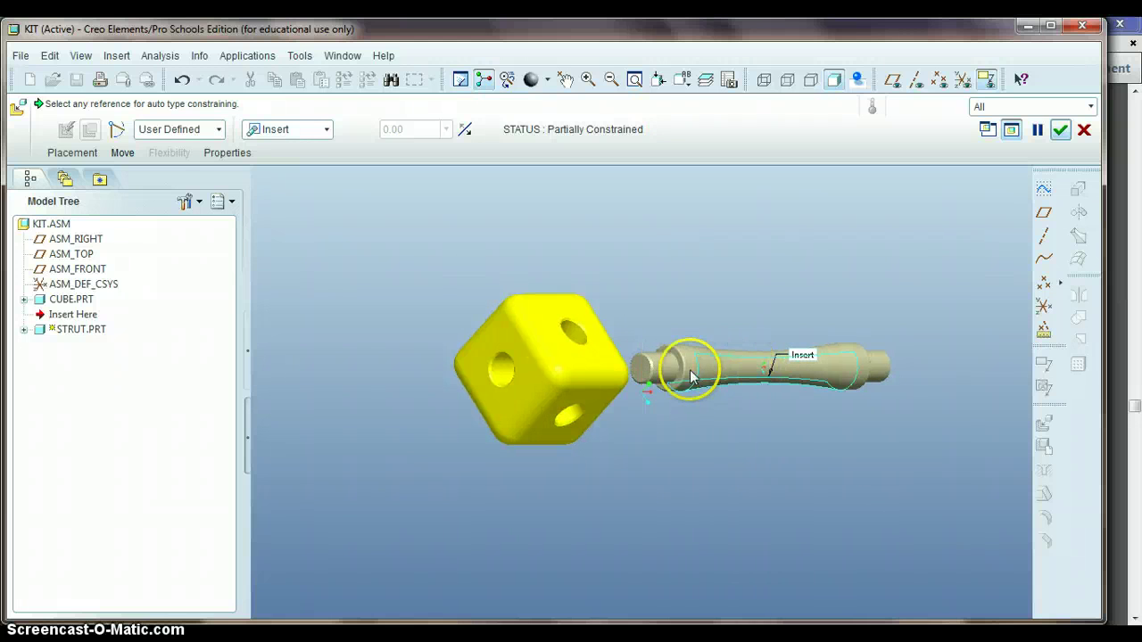
{"action": "scroll", "coordinate": [674, 369], "scroll_direction": "down", "scroll_amount": 5}
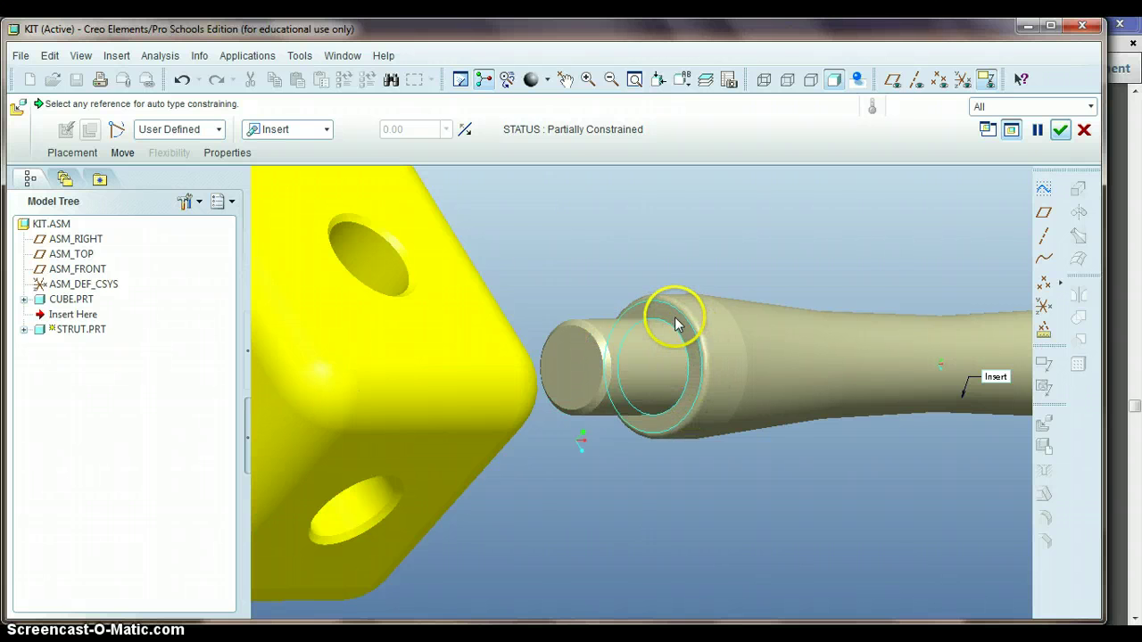
{"action": "middle_click_drag", "start_coordinate": [645, 334], "coordinate": [595, 344]}
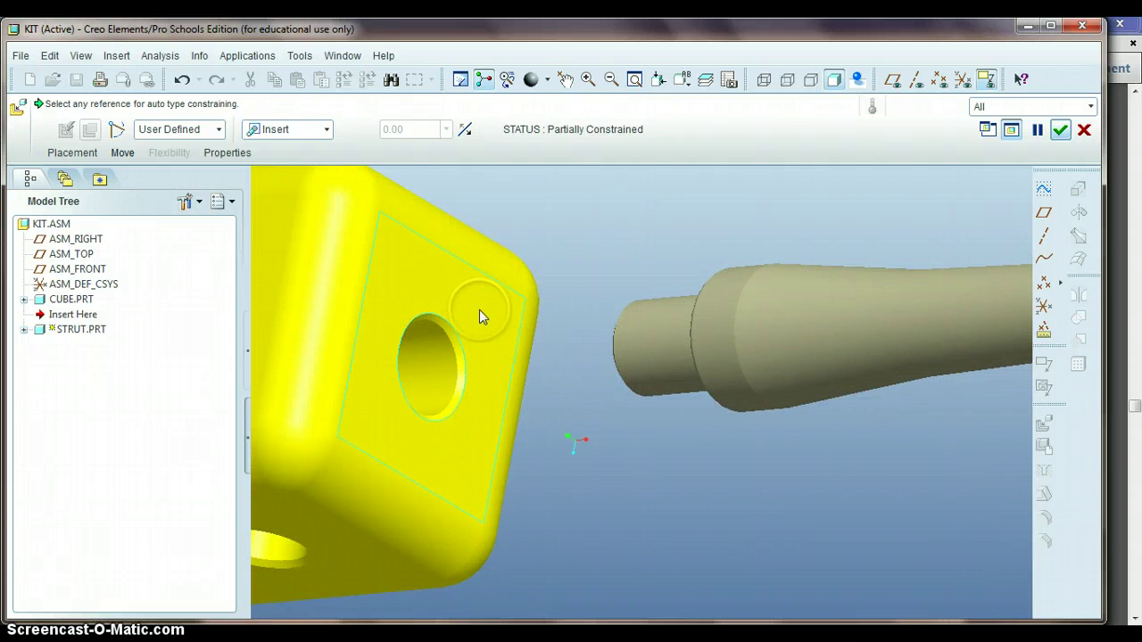
{"action": "middle_click_drag", "start_coordinate": [625, 357], "coordinate": [680, 357]}
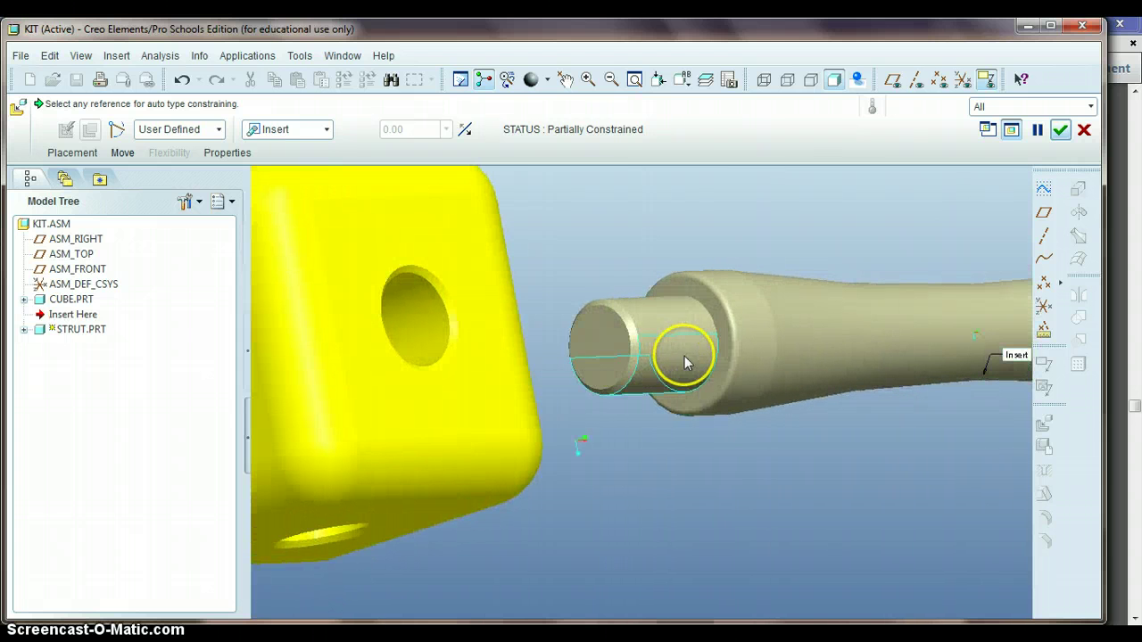
{"action": "left_click", "coordinate": [720, 320]}
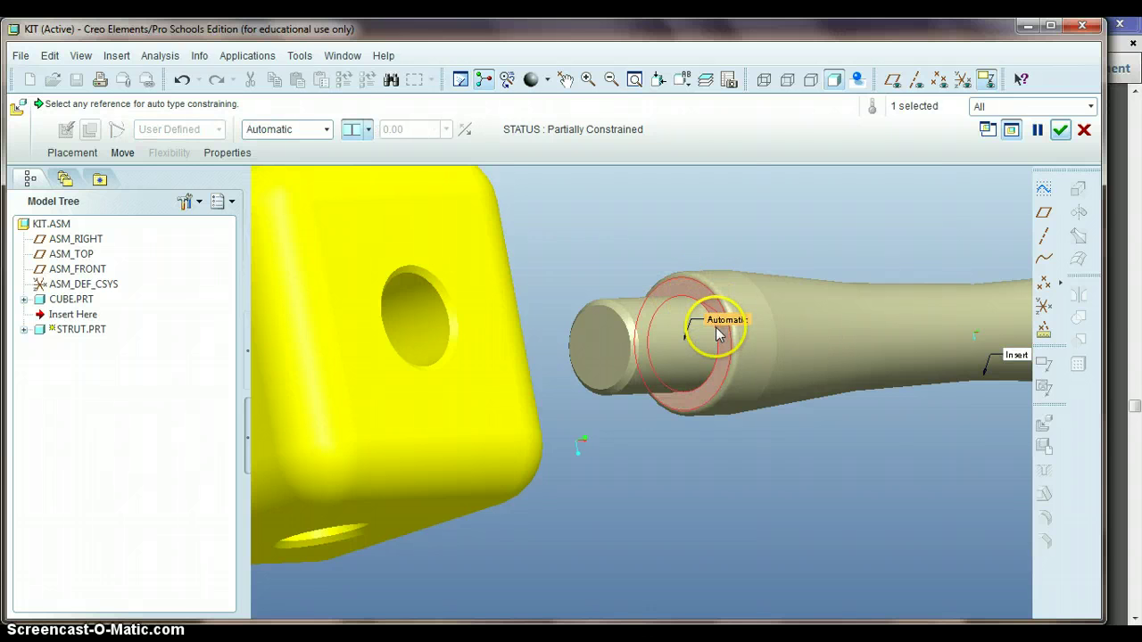
{"action": "middle_click_drag", "start_coordinate": [691, 327], "coordinate": [620, 342]}
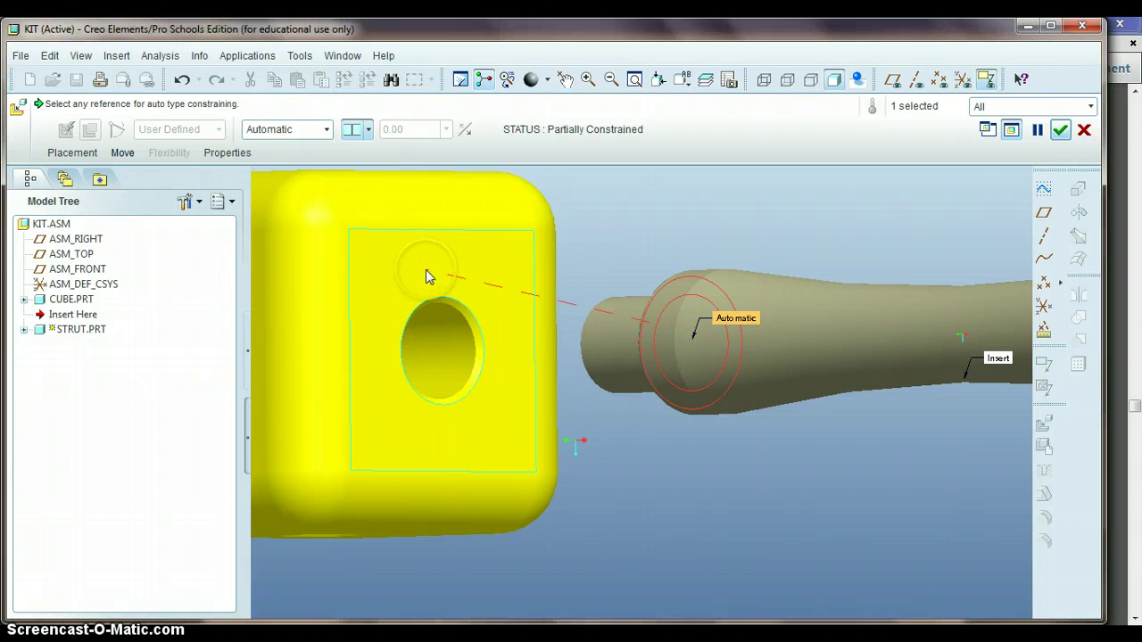
{"action": "left_click", "coordinate": [425, 269]}
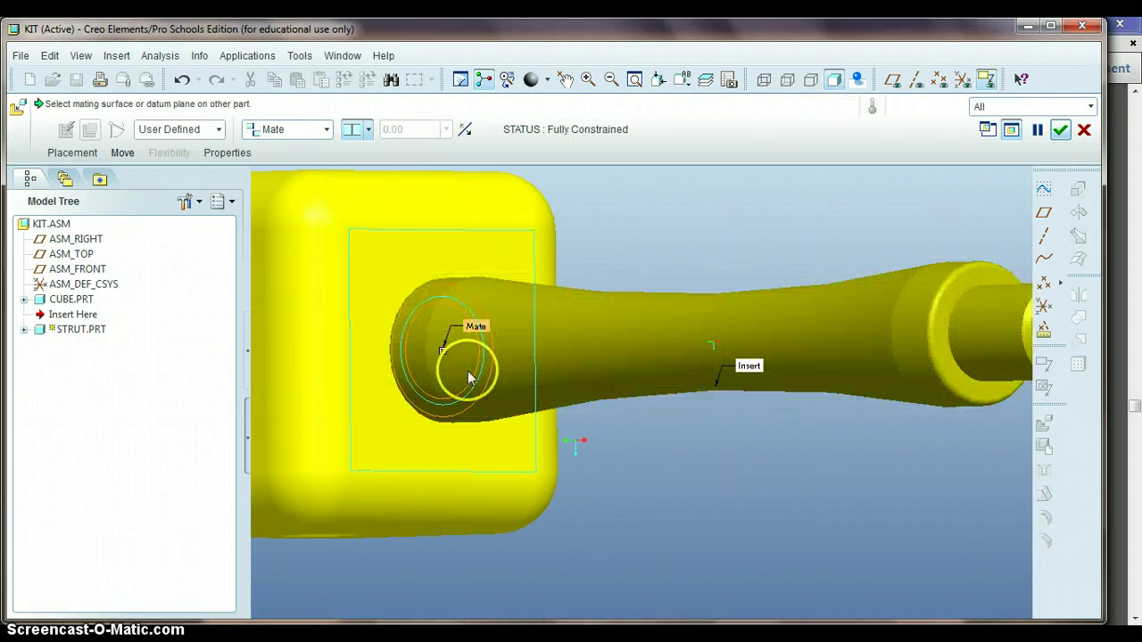
Confirm the strut placement and orbit the assembly back toward a front view
{"action": "scroll", "coordinate": [486, 433], "scroll_direction": "up", "scroll_amount": 4}
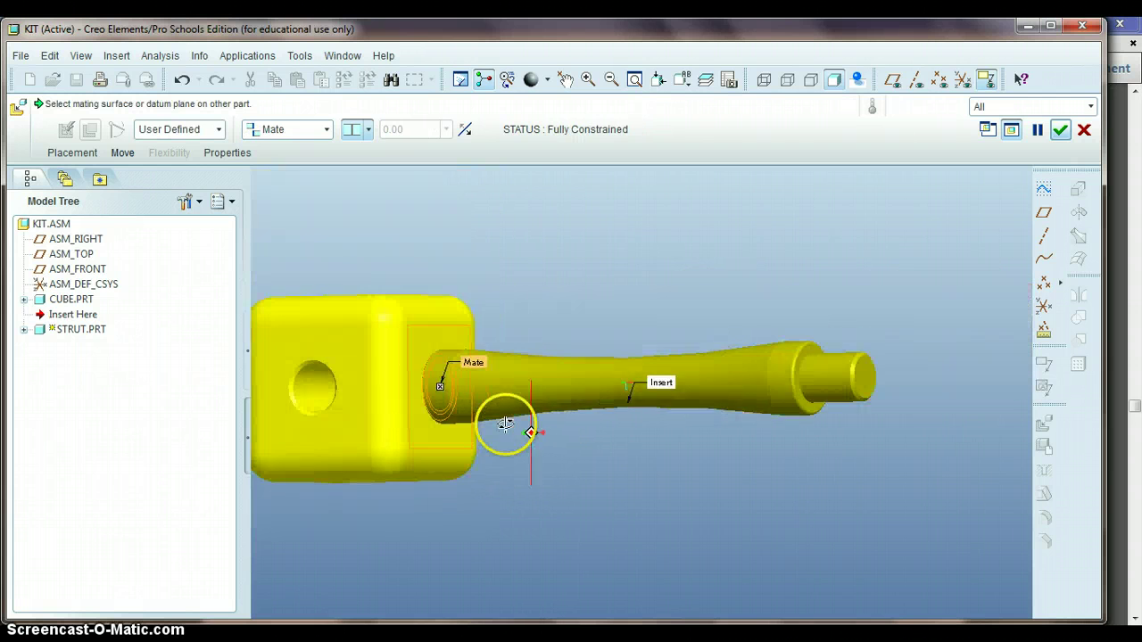
{"action": "middle_click_drag", "start_coordinate": [507, 424], "coordinate": [457, 379]}
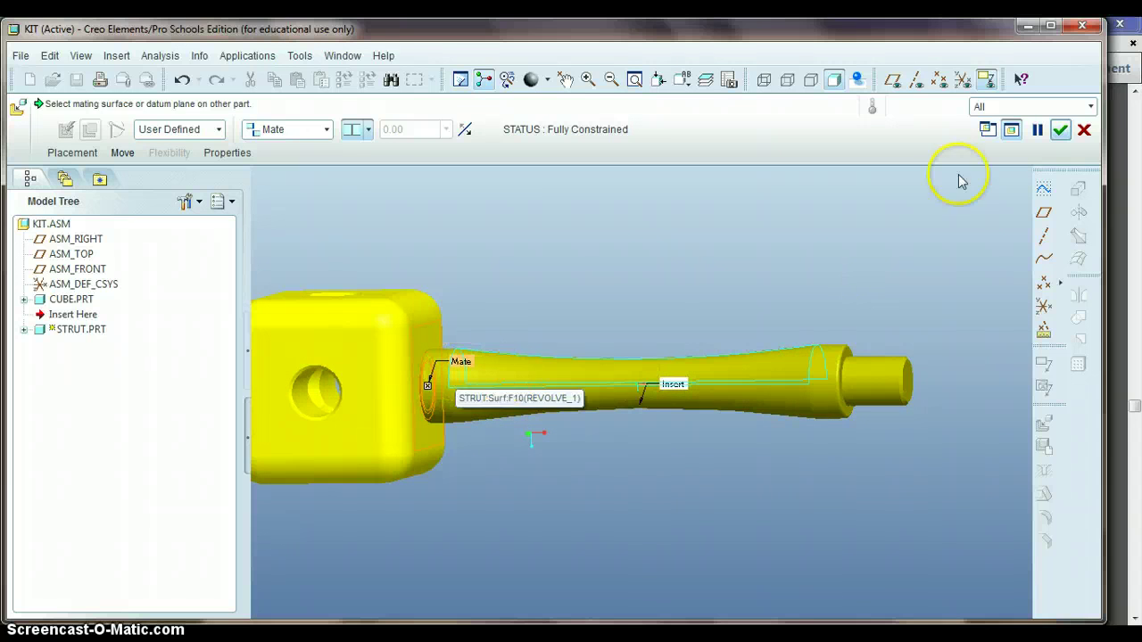
{"action": "left_click", "coordinate": [1060, 130]}
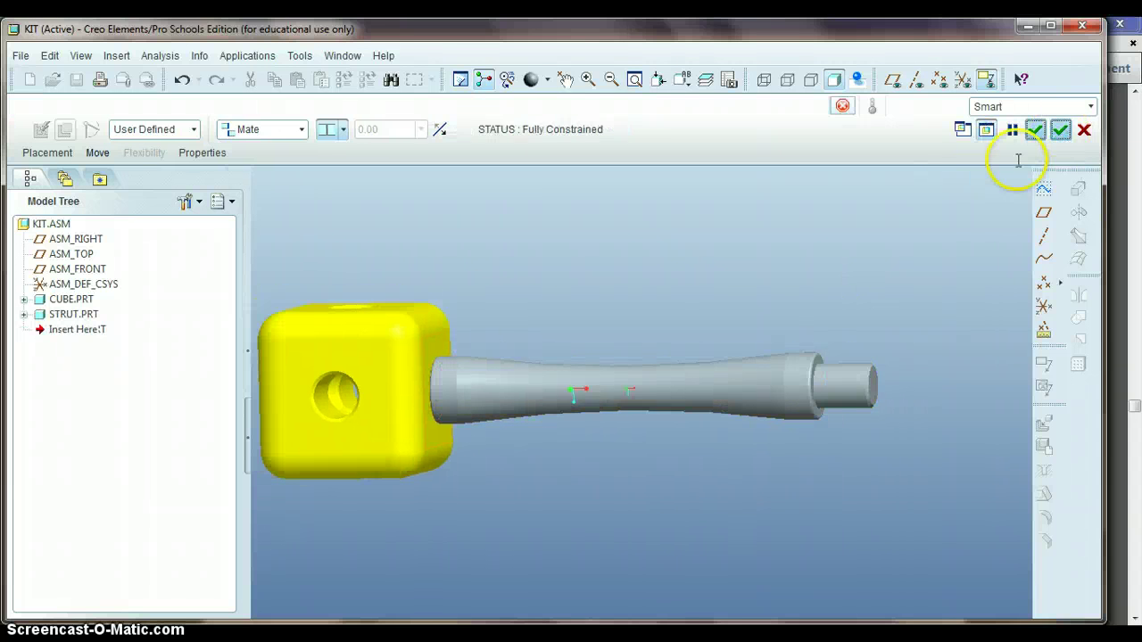
{"action": "mouse_move", "coordinate": [544, 329]}
{"action": "middle_mouse_down"}
{"action": "mouse_move", "coordinate": [555, 319]}
{"action": "mouse_move", "coordinate": [385, 389]}
{"action": "middle_mouse_up"}
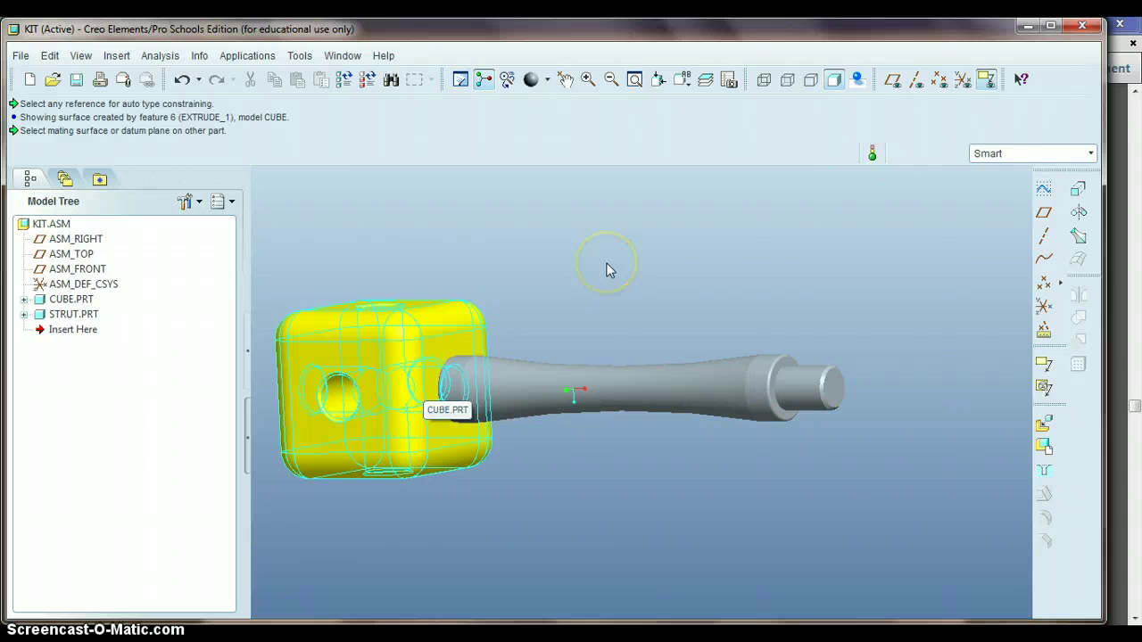
{"action": "scroll", "coordinate": [643, 294], "scroll_direction": "down", "scroll_amount": 3}
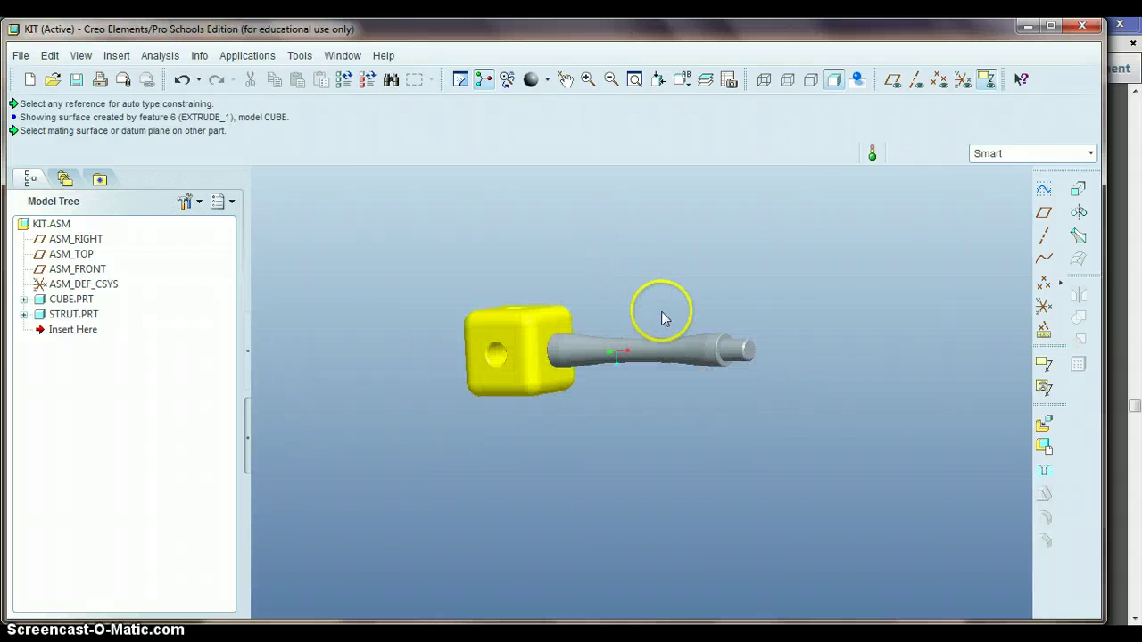
Add a second cube.prt to the assembly and drop it below the strut
{"action": "left_click", "coordinate": [1044, 427]}
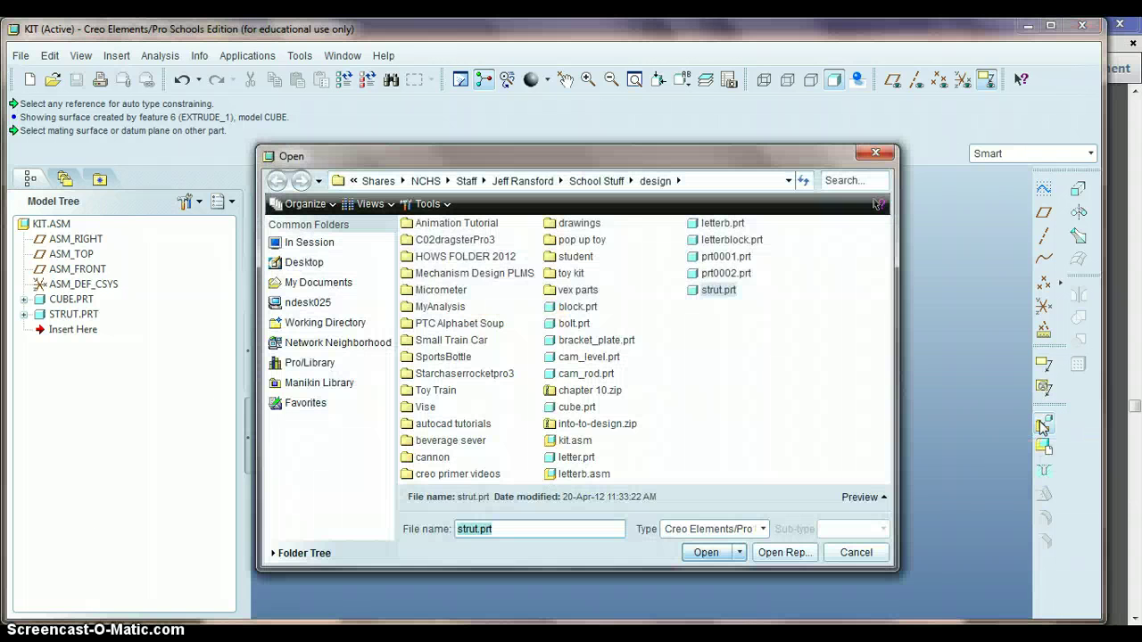
{"action": "double_click", "coordinate": [584, 406]}
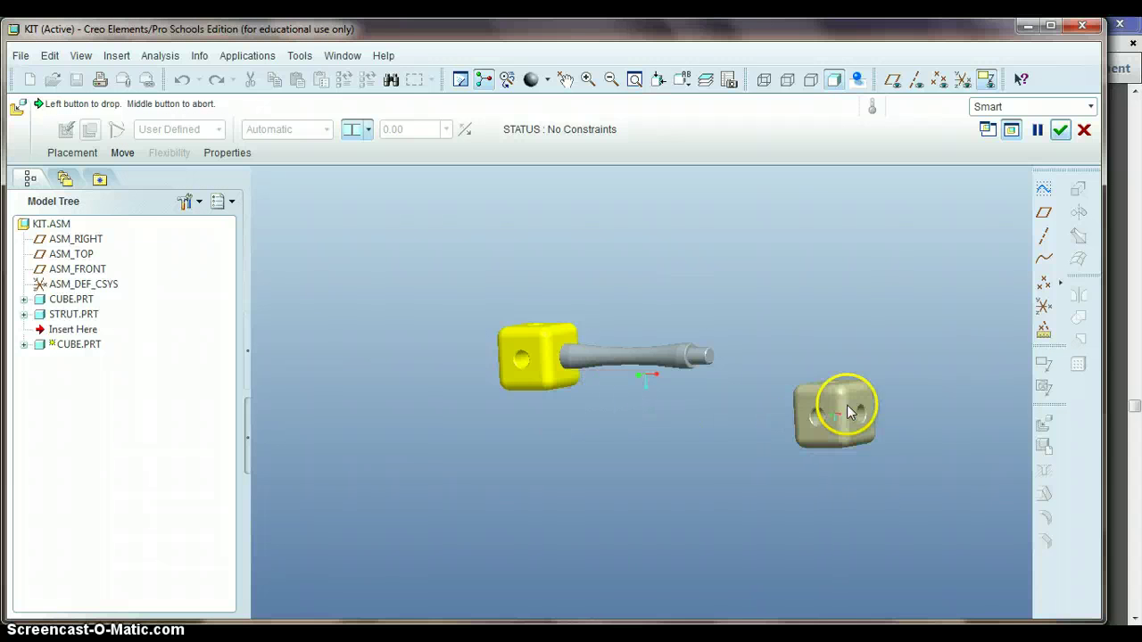
{"action": "left_click", "coordinate": [790, 464]}
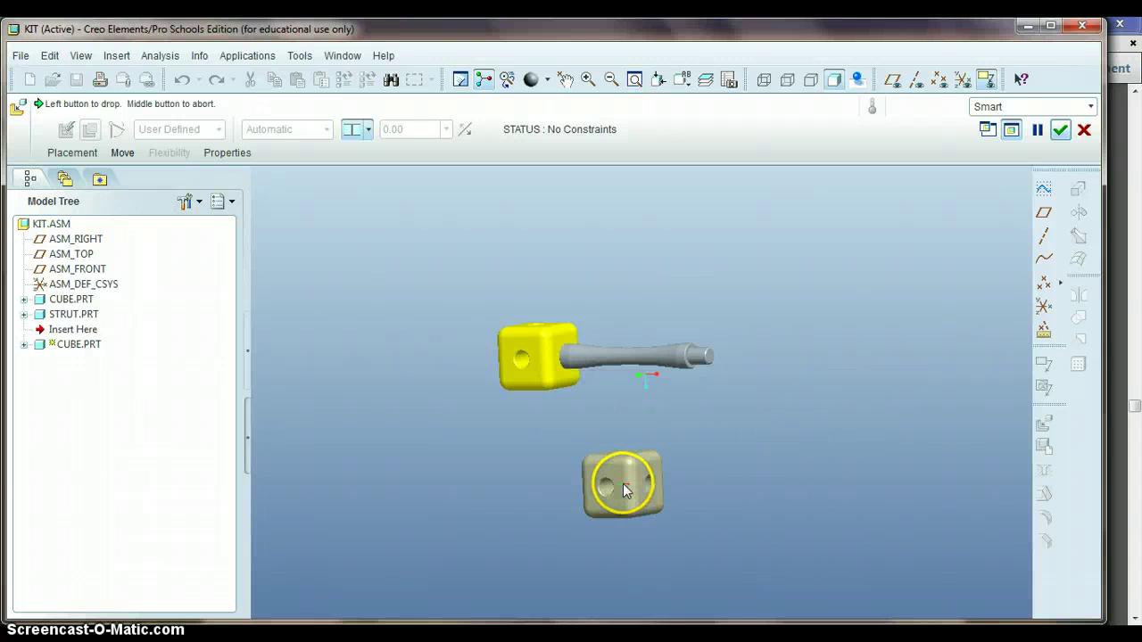
{"action": "left_click", "coordinate": [625, 482]}
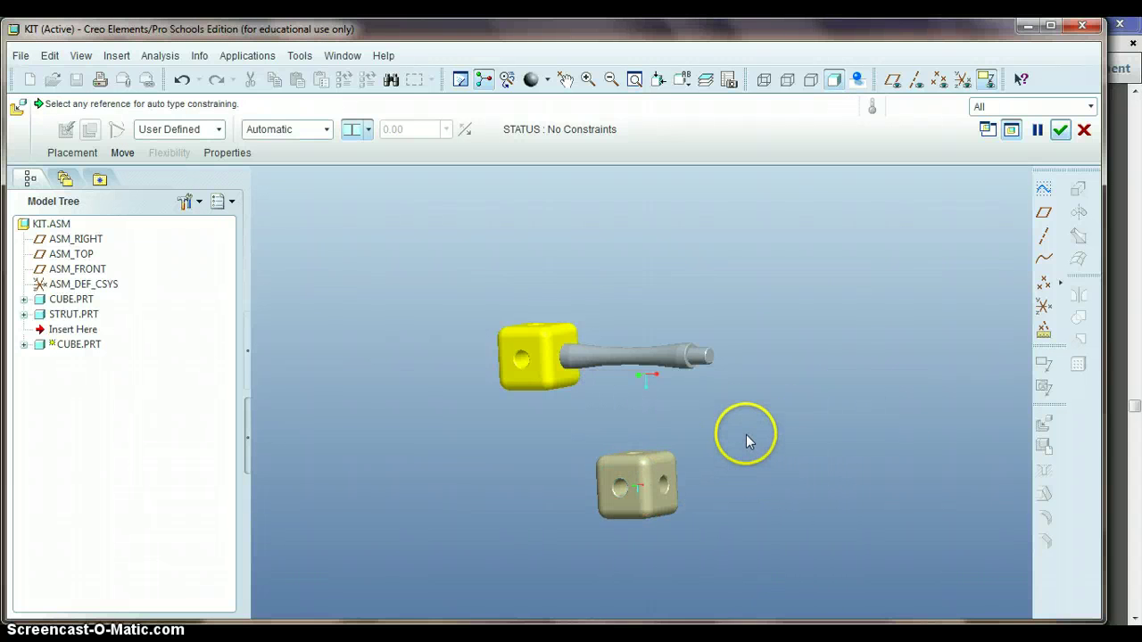
Insert the strut's free end into a hole of the second cube
{"action": "middle_click_drag", "start_coordinate": [747, 433], "coordinate": [782, 453]}
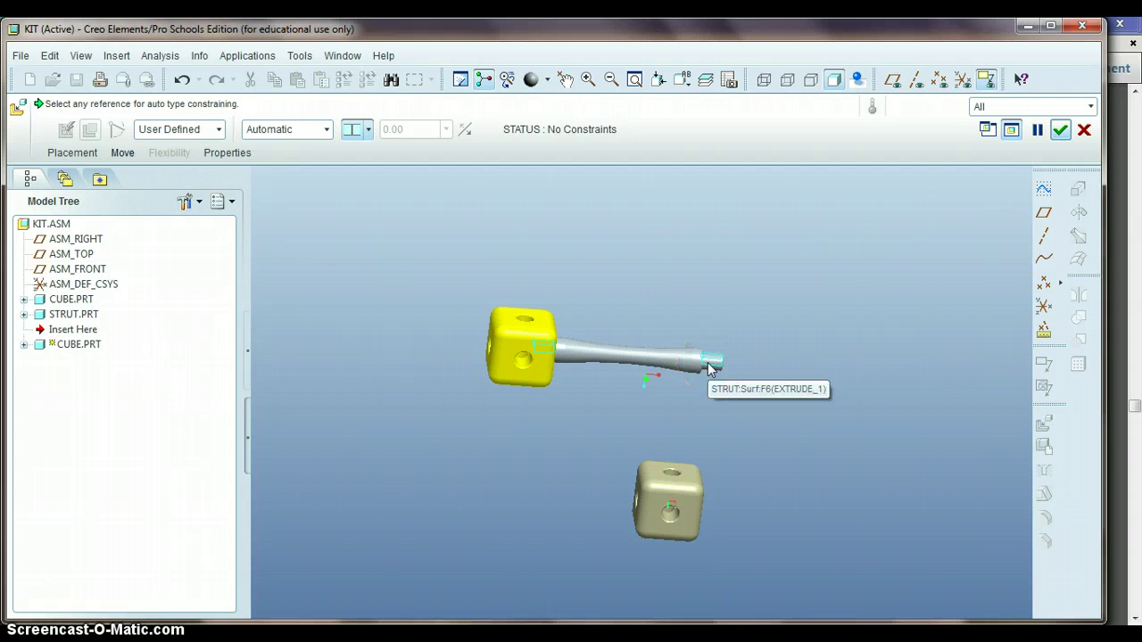
{"action": "left_click", "coordinate": [708, 363]}
{"action": "middle_click_drag", "start_coordinate": [706, 399], "coordinate": [647, 502]}
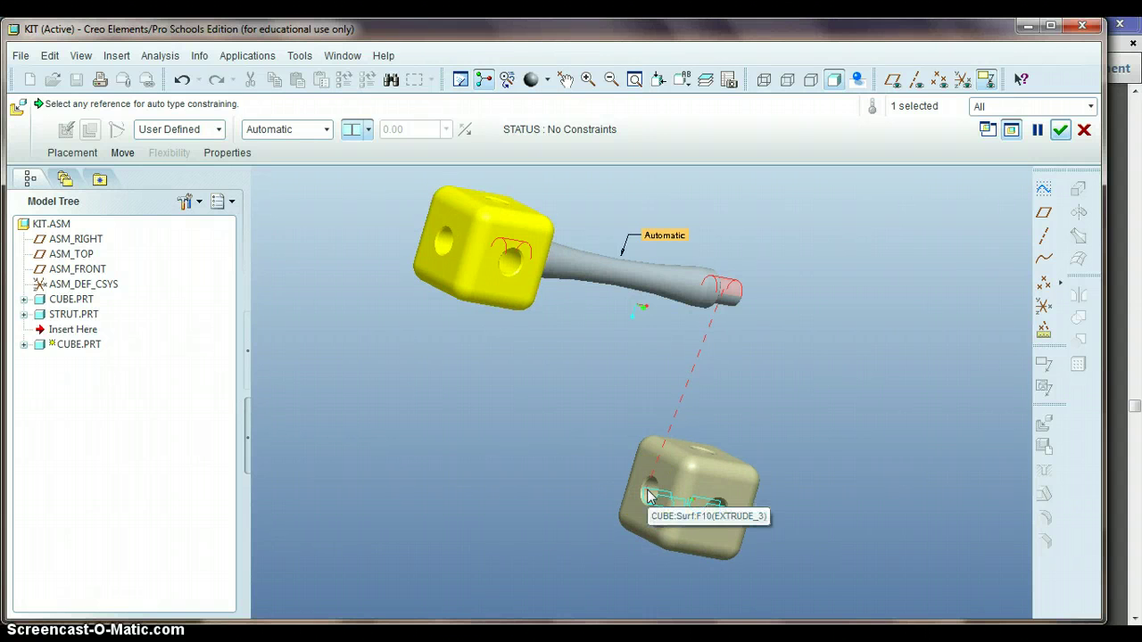
{"action": "left_click", "coordinate": [649, 497]}
{"action": "middle_click_drag", "start_coordinate": [693, 433], "coordinate": [661, 431]}
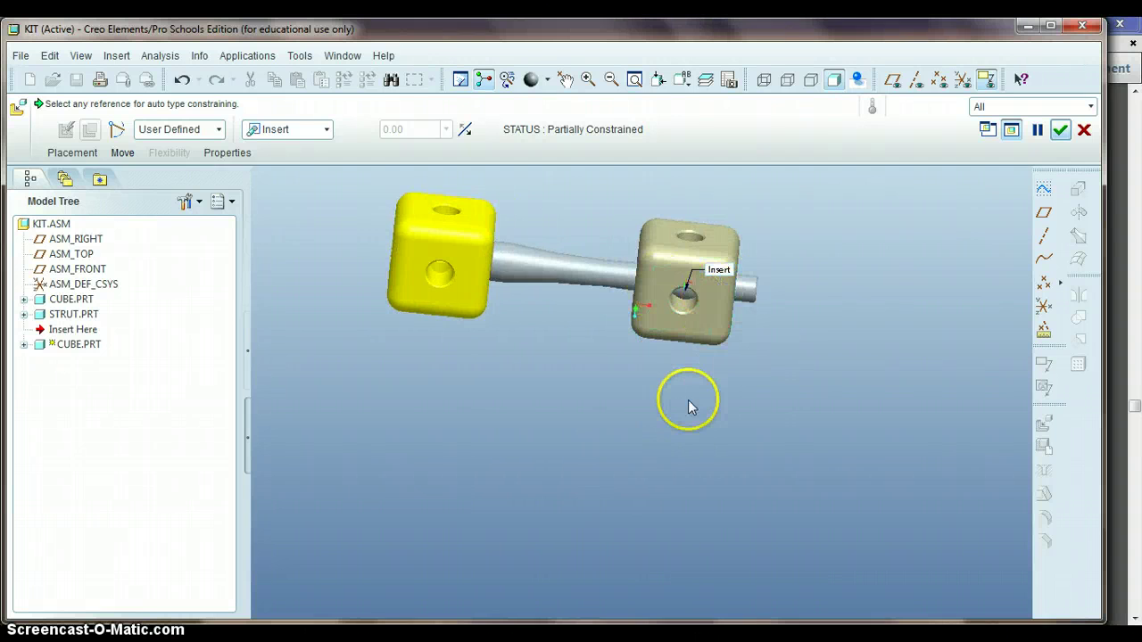
Slide the second cube to the right along the strut
{"action": "mouse_move", "coordinate": [688, 400]}
{"action": "middle_mouse_down"}
{"action": "mouse_move", "coordinate": [655, 402]}
{"action": "mouse_move", "coordinate": [700, 404]}
{"action": "middle_mouse_up"}
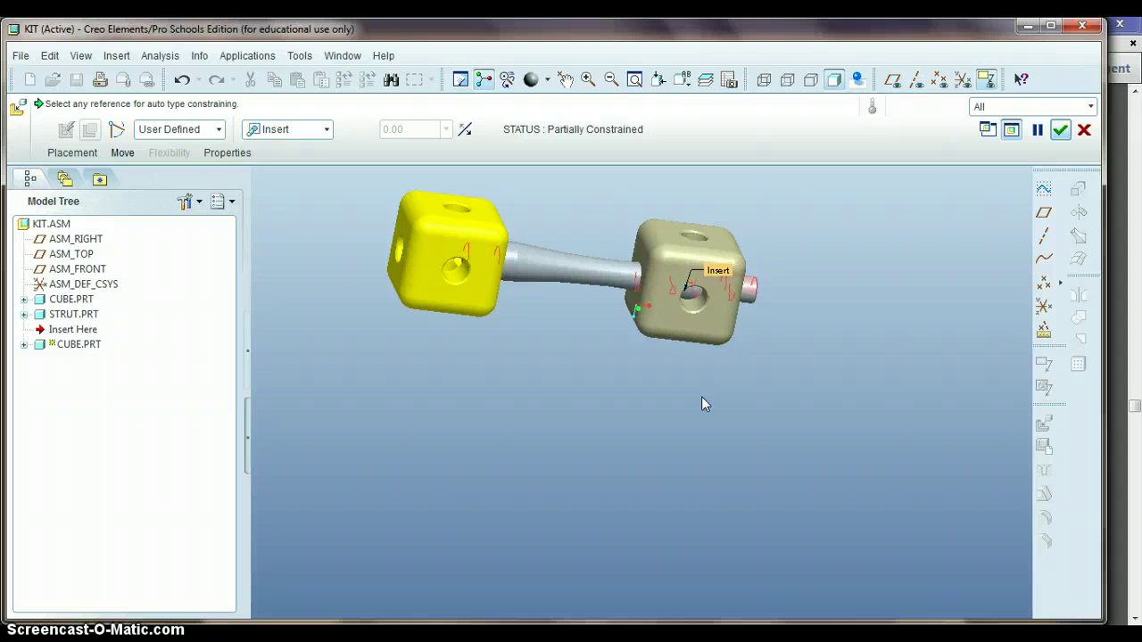
{"action": "left_click_drag", "start_coordinate": [702, 392], "coordinate": [680, 339]}
{"action": "left_click_drag", "start_coordinate": [660, 310], "coordinate": [844, 340]}
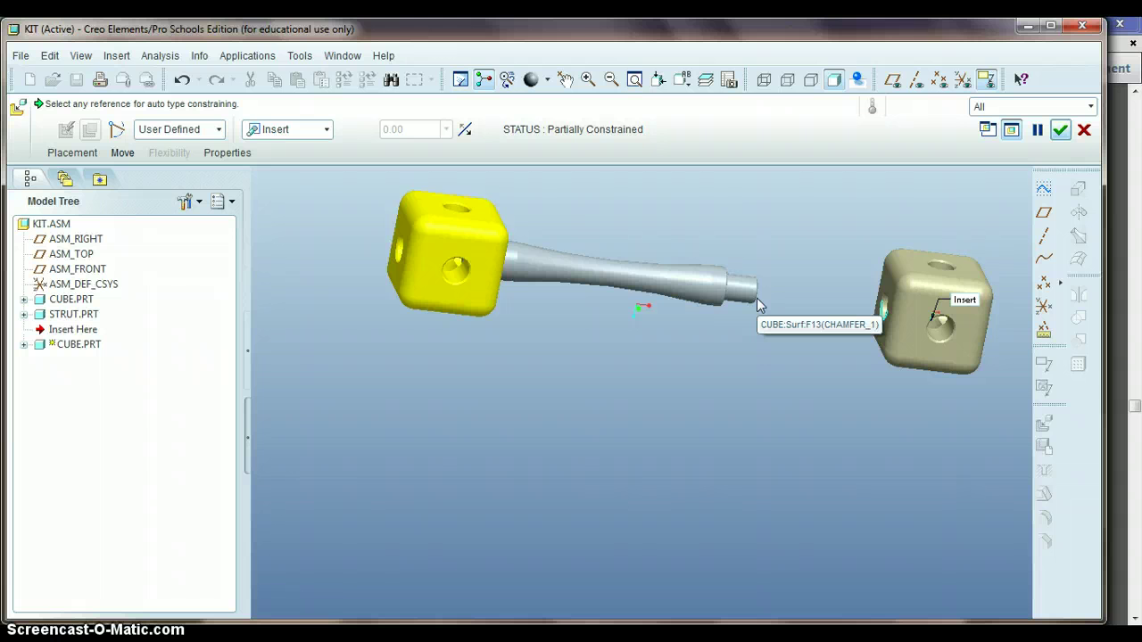
Pick the shoulder edge at the strut's free end as the next constraint reference
{"action": "middle_click_drag", "start_coordinate": [756, 301], "coordinate": [721, 306]}
{"action": "scroll", "coordinate": [707, 303], "scroll_direction": "up", "scroll_amount": 3}
{"action": "scroll", "coordinate": [706, 304], "scroll_direction": "up", "scroll_amount": 2}
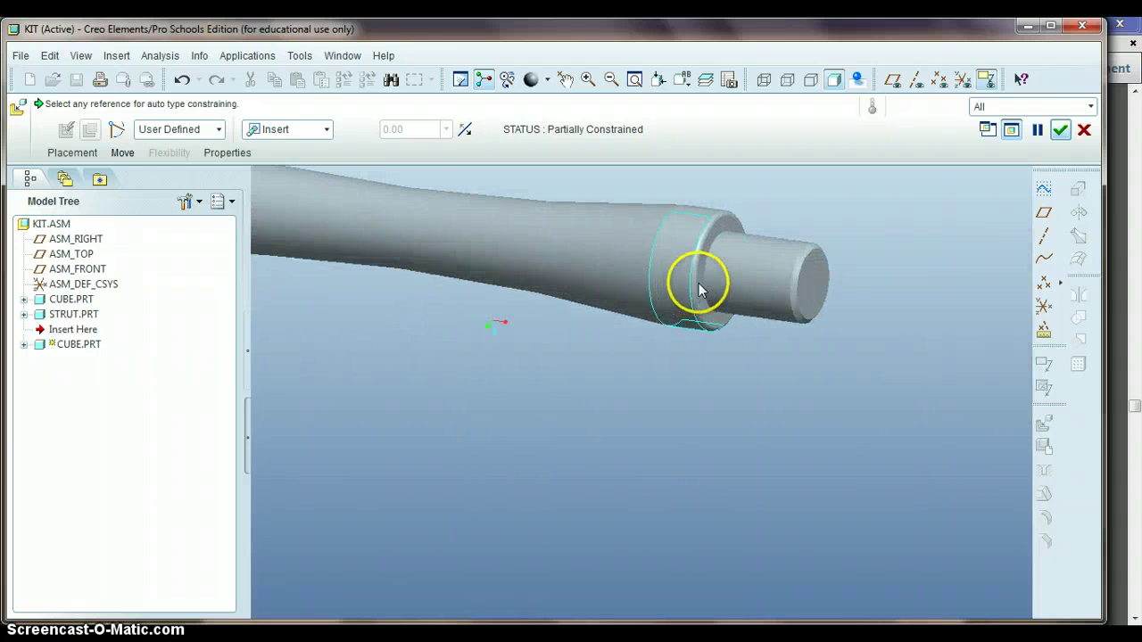
{"action": "left_click", "coordinate": [699, 284]}
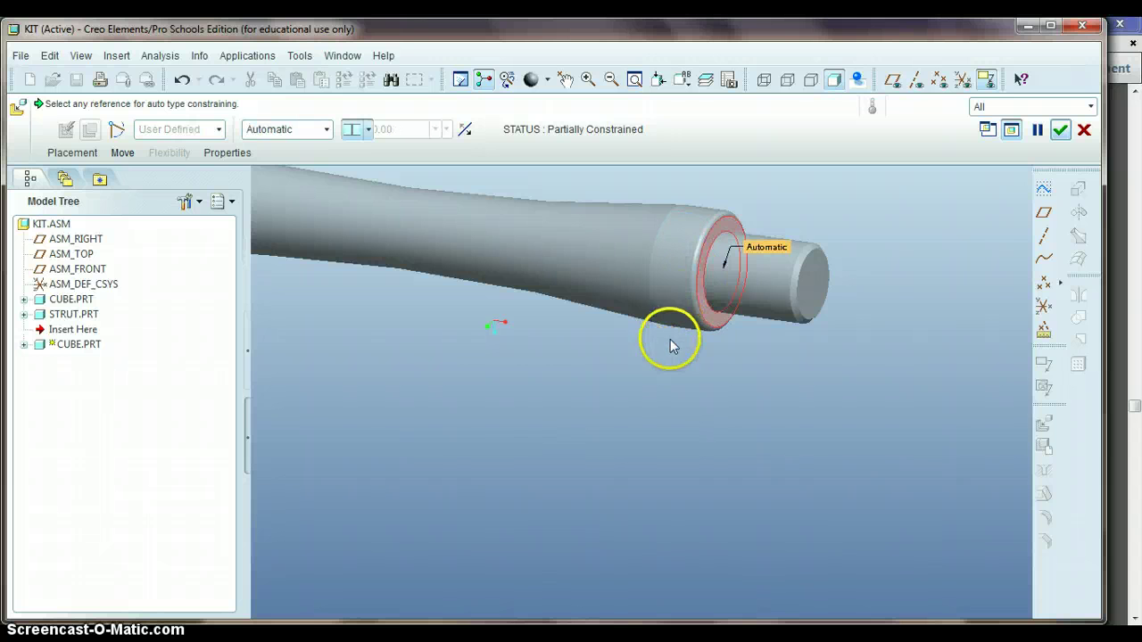
{"action": "middle_click_drag", "start_coordinate": [677, 363], "coordinate": [801, 313]}
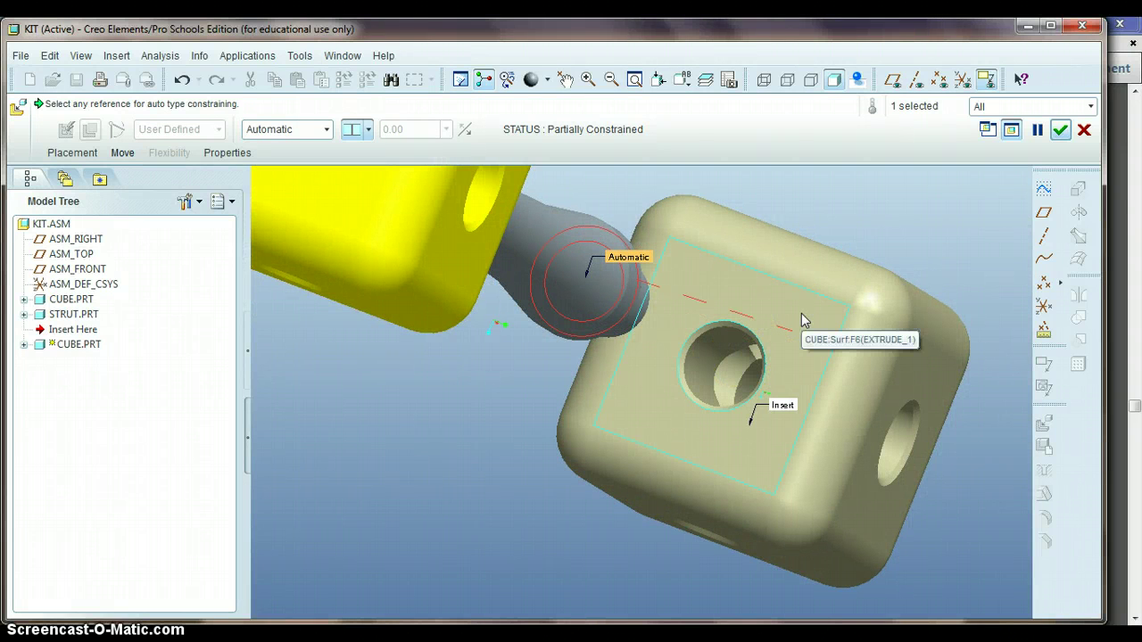
Mate the second cube's face to the strut, then try a 0 offset and undo it
{"action": "left_click", "coordinate": [801, 313]}
{"action": "scroll", "coordinate": [740, 415], "scroll_direction": "up", "scroll_amount": 2}
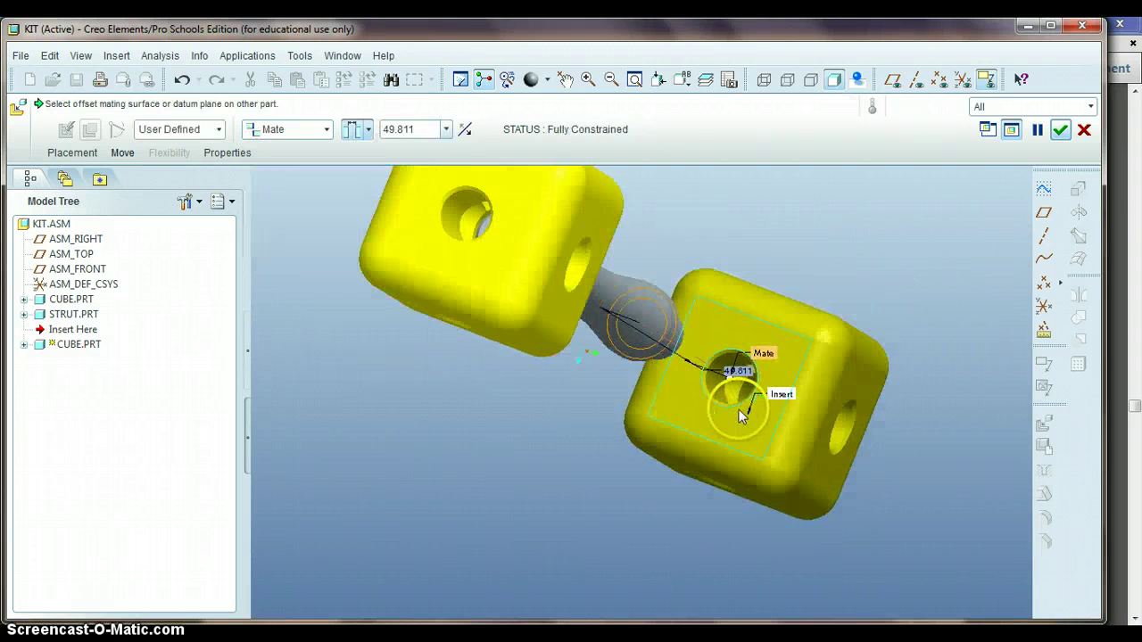
{"action": "middle_click_drag", "start_coordinate": [740, 415], "coordinate": [780, 364]}
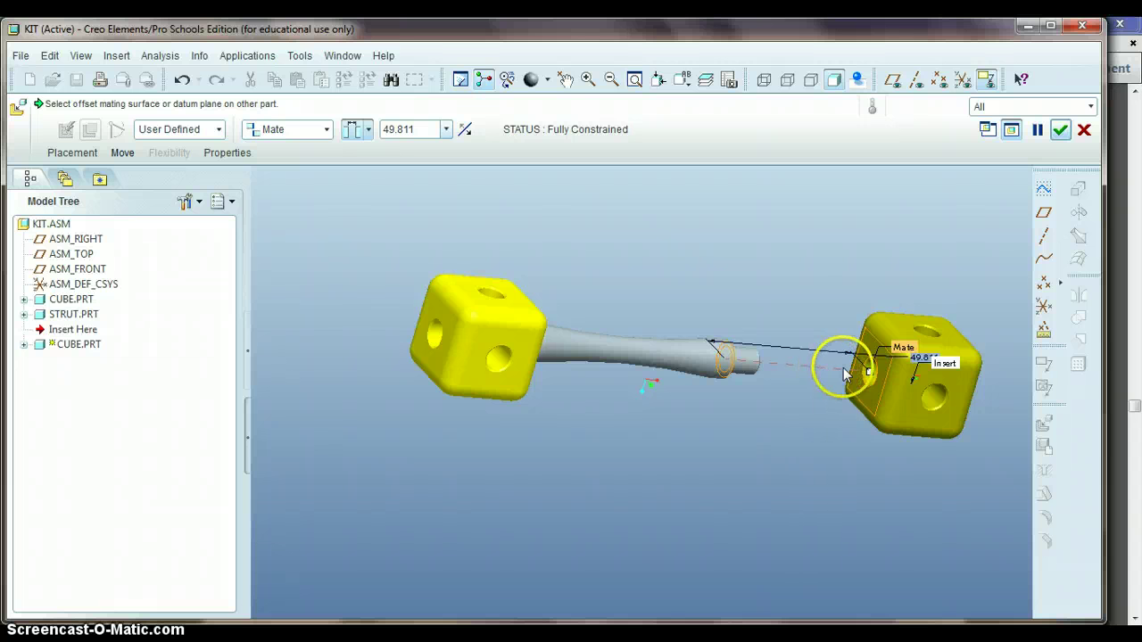
{"action": "left_click", "coordinate": [926, 361]}
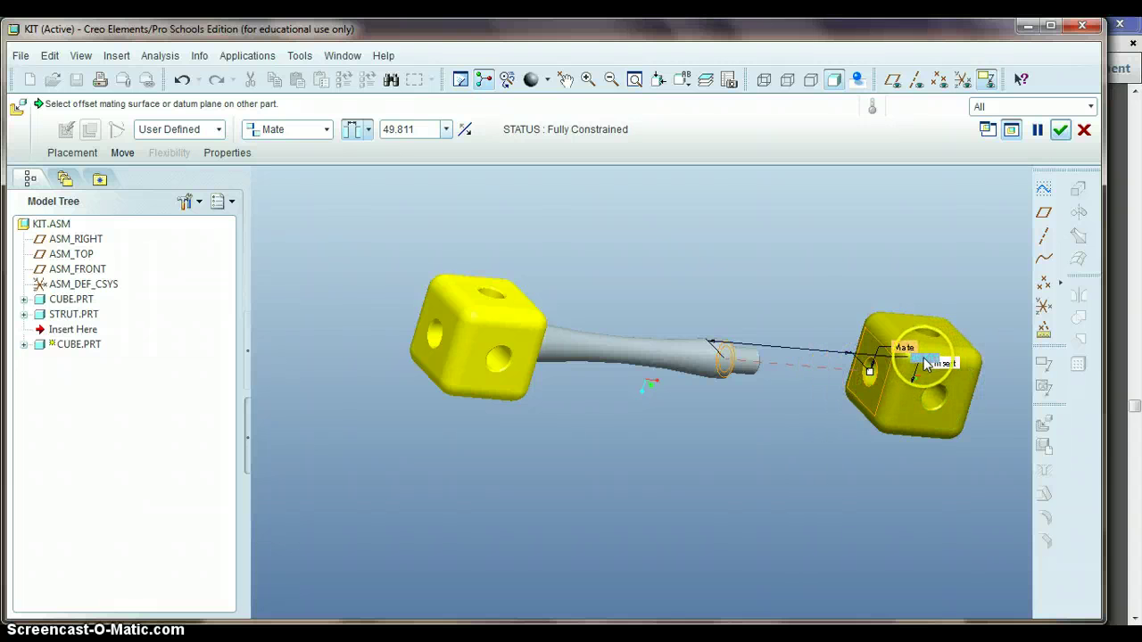
{"action": "left_click", "coordinate": [925, 488]}
{"action": "type", "text": "0"}
{"action": "key", "text": "Return"}
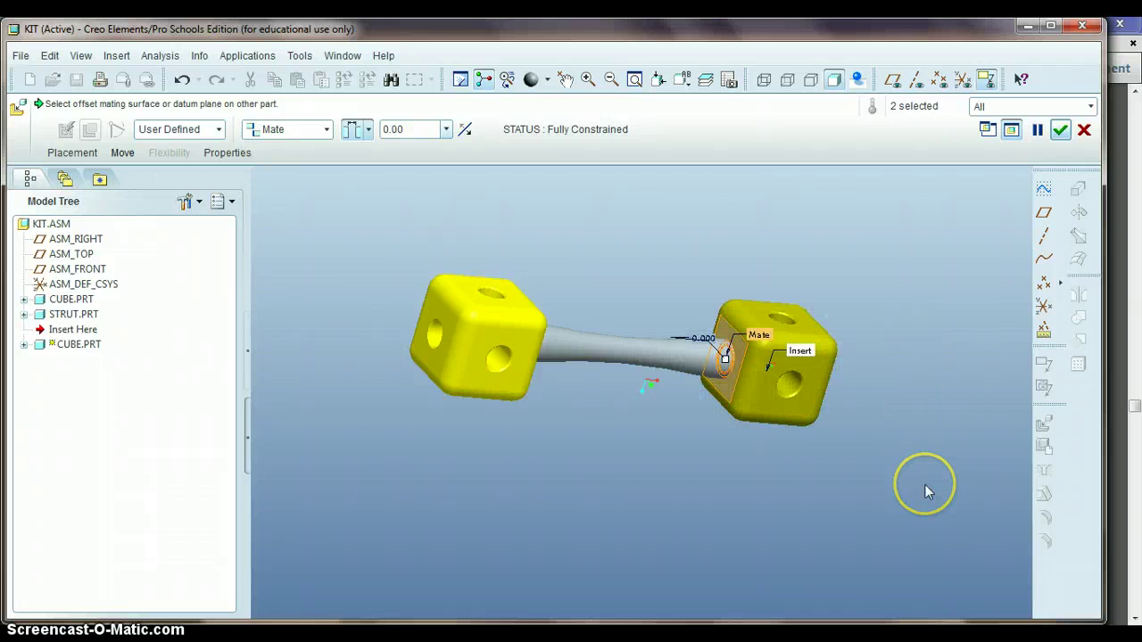
{"action": "left_click", "coordinate": [181, 80]}
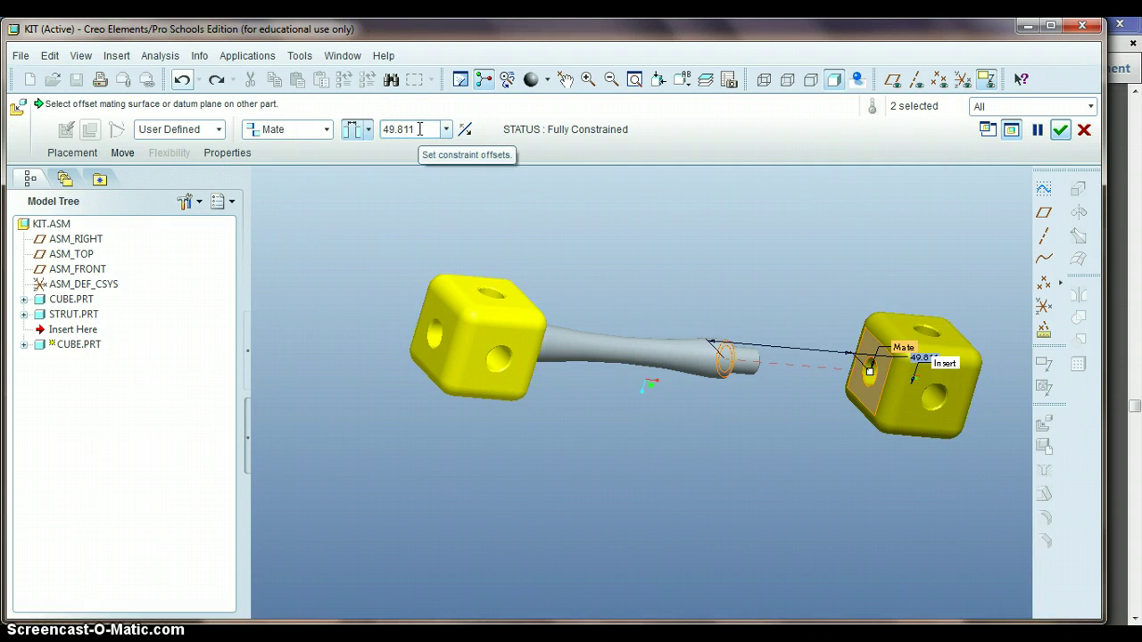
Retry and undo the 0 offset, then switch the mate's offset type to Coincident
{"action": "double_click", "coordinate": [420, 128]}
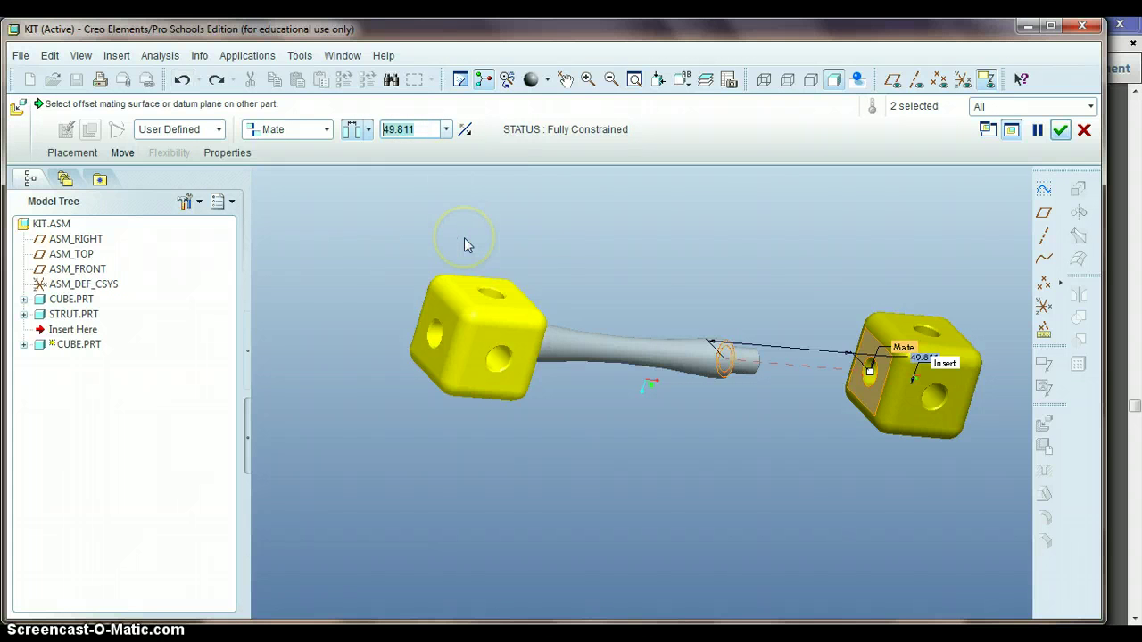
{"action": "type", "text": "0"}
{"action": "key", "text": "Return"}
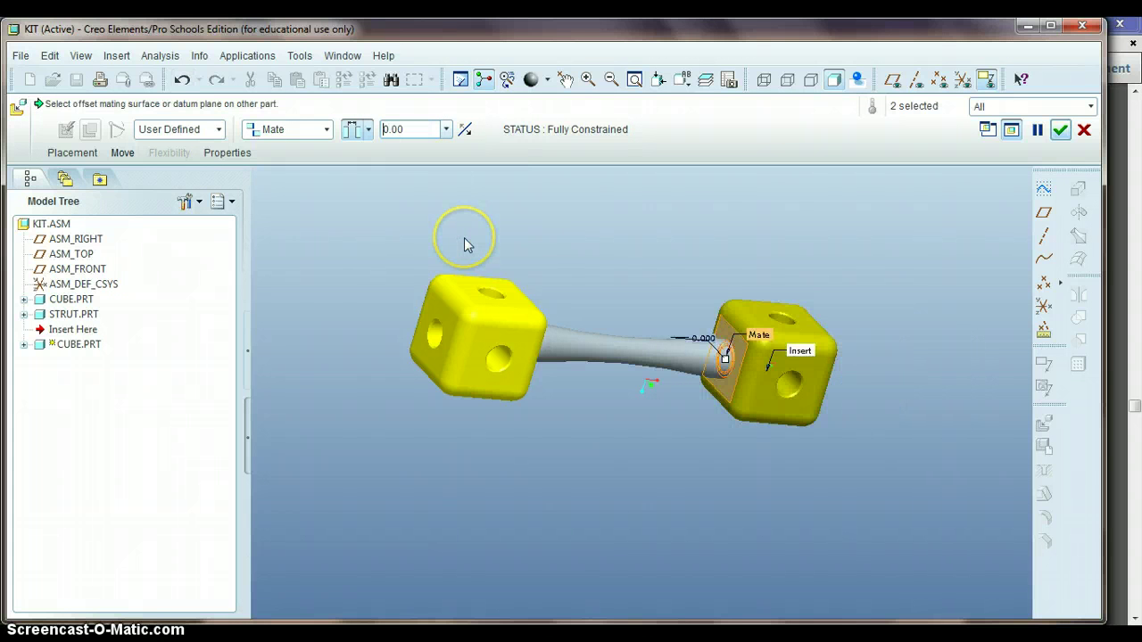
{"action": "left_click", "coordinate": [181, 79]}
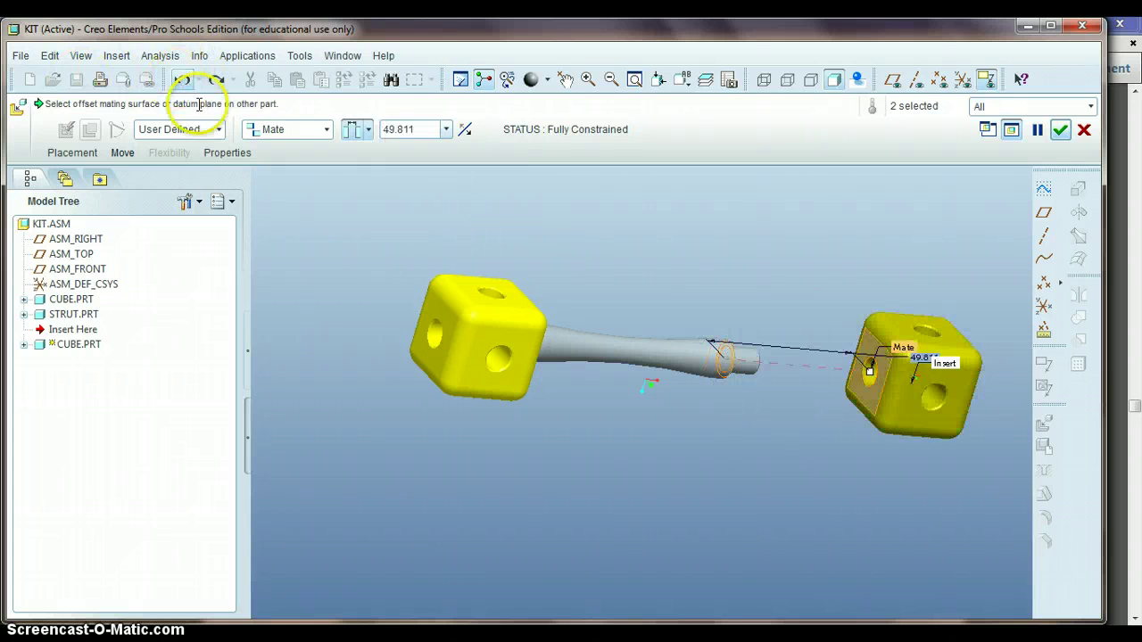
{"action": "left_click", "coordinate": [370, 131]}
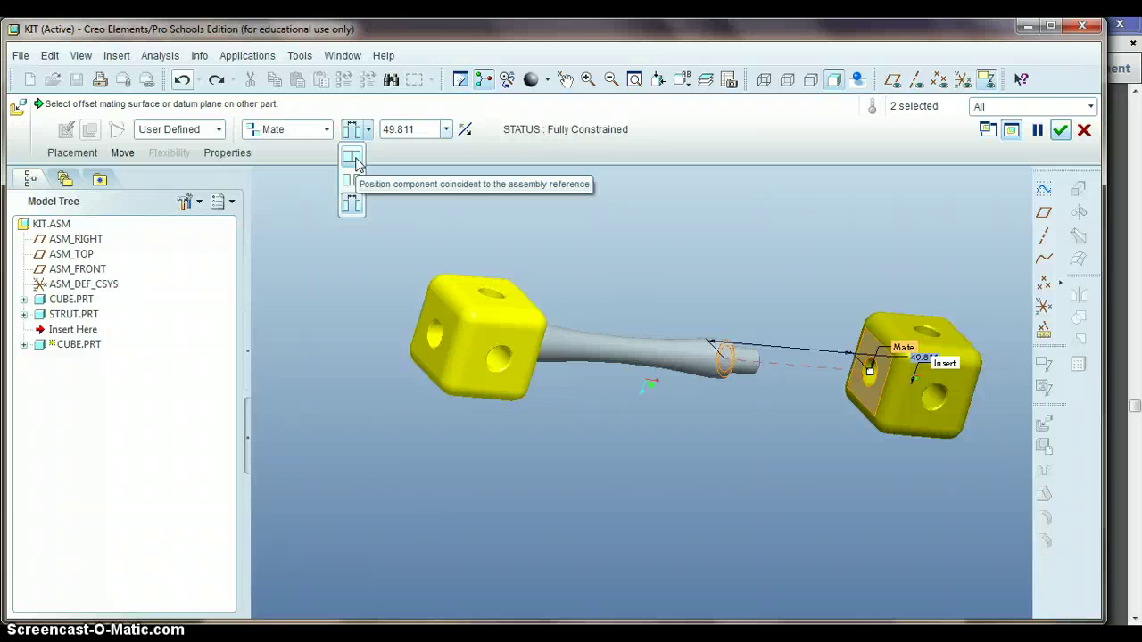
{"action": "left_click", "coordinate": [354, 157]}
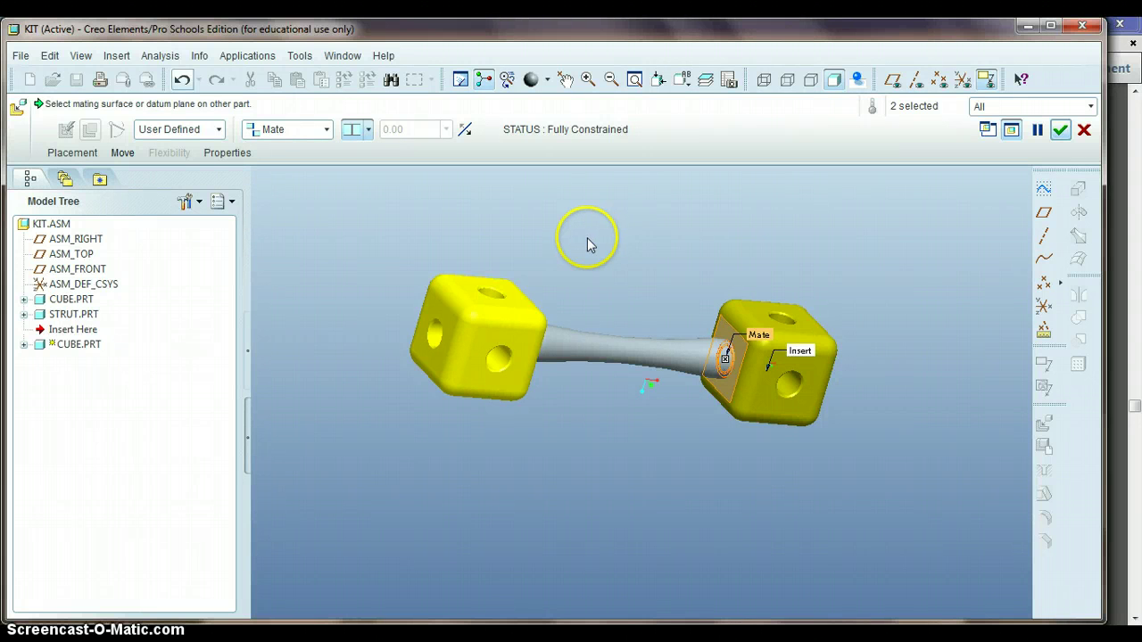
Confirm the second cube's placement and bring strut.prt into the KIT assembly
{"action": "left_click", "coordinate": [1061, 130]}
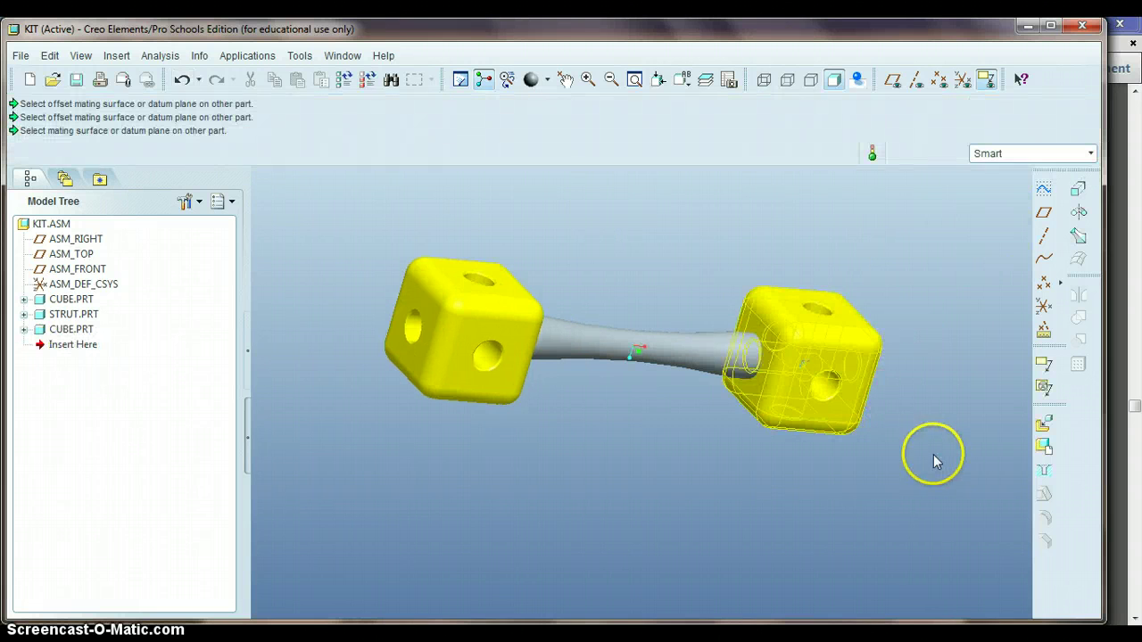
{"action": "middle_click_drag", "start_coordinate": [925, 446], "coordinate": [925, 416]}
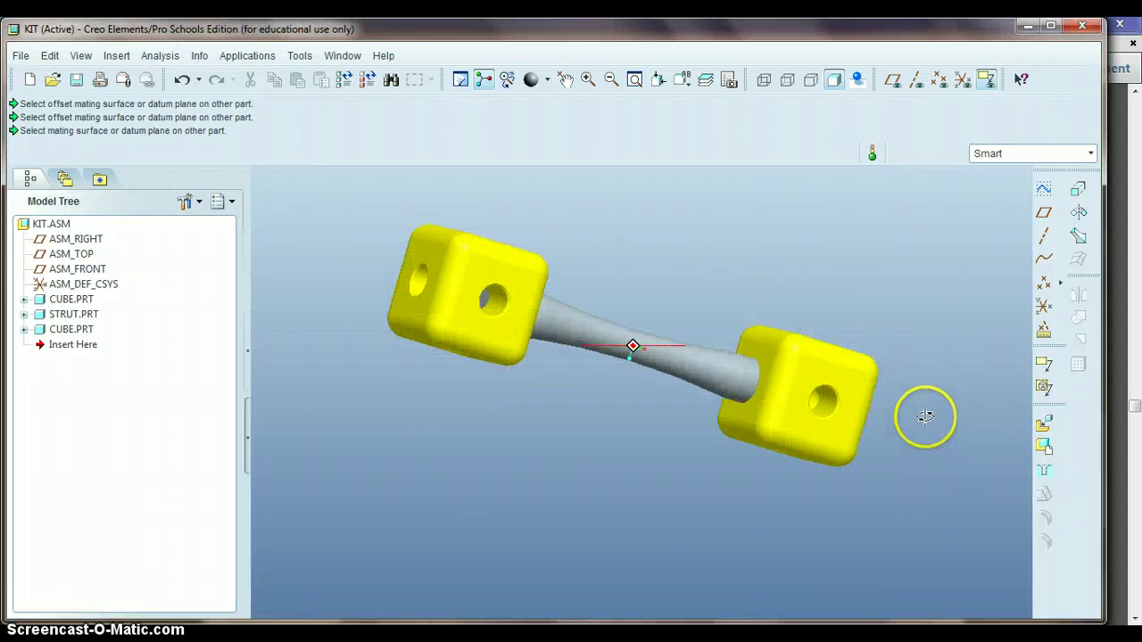
{"action": "left_click", "coordinate": [1044, 427]}
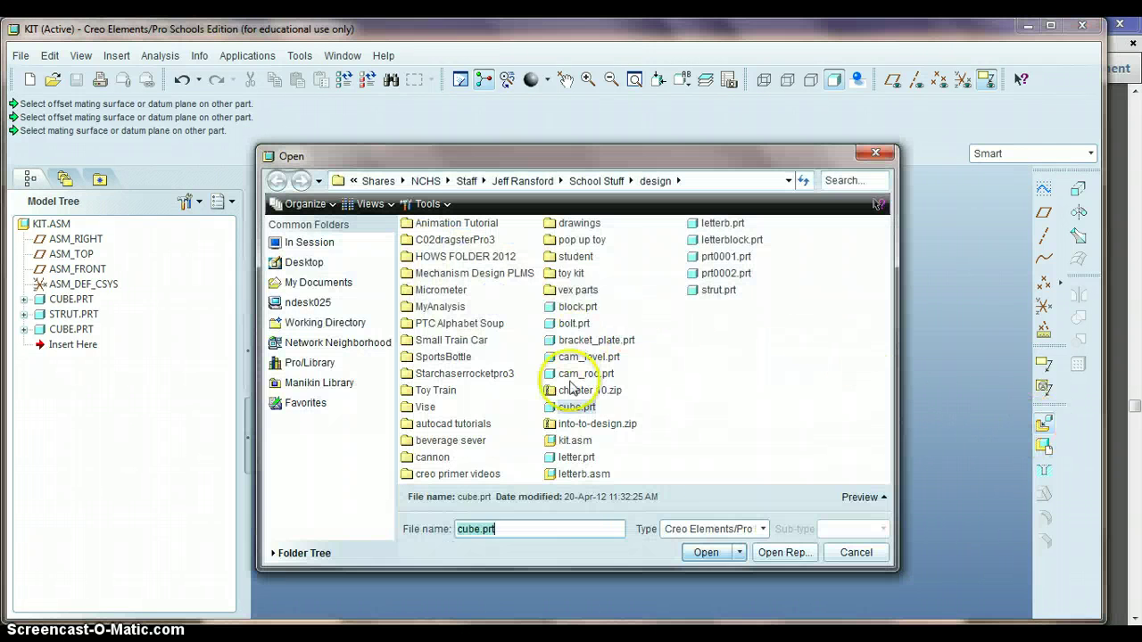
{"action": "left_click", "coordinate": [718, 291]}
{"action": "double_click", "coordinate": [719, 291]}
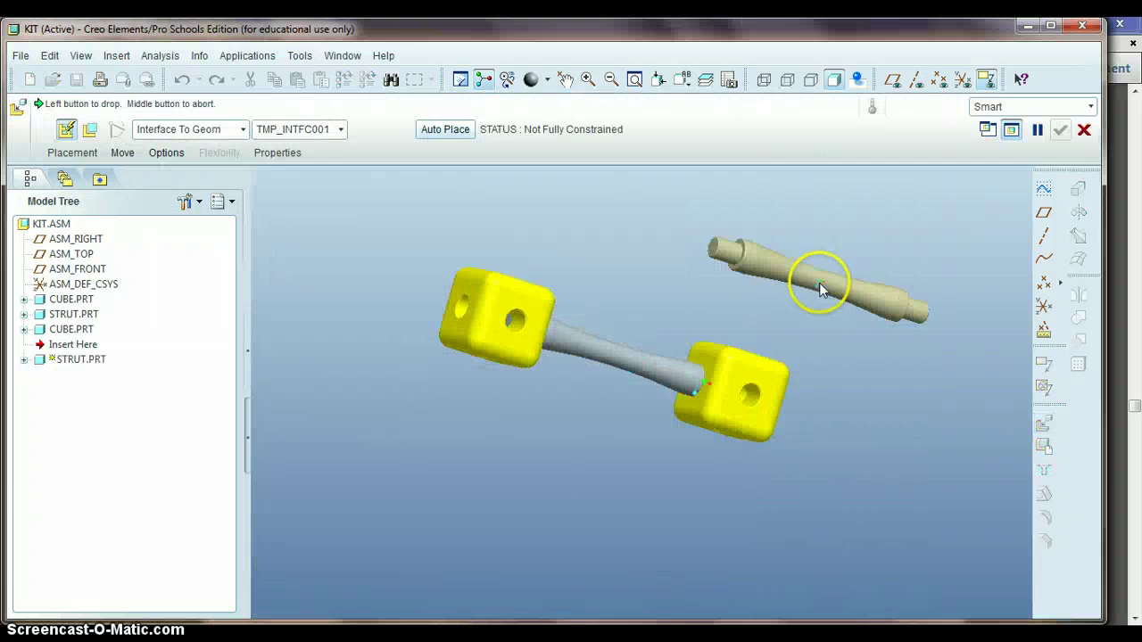
{"action": "left_click", "coordinate": [846, 286]}
Pick the new strut's end surface and switch to User Defined manual placement
{"action": "left_click", "coordinate": [742, 503]}
{"action": "left_click", "coordinate": [731, 262]}
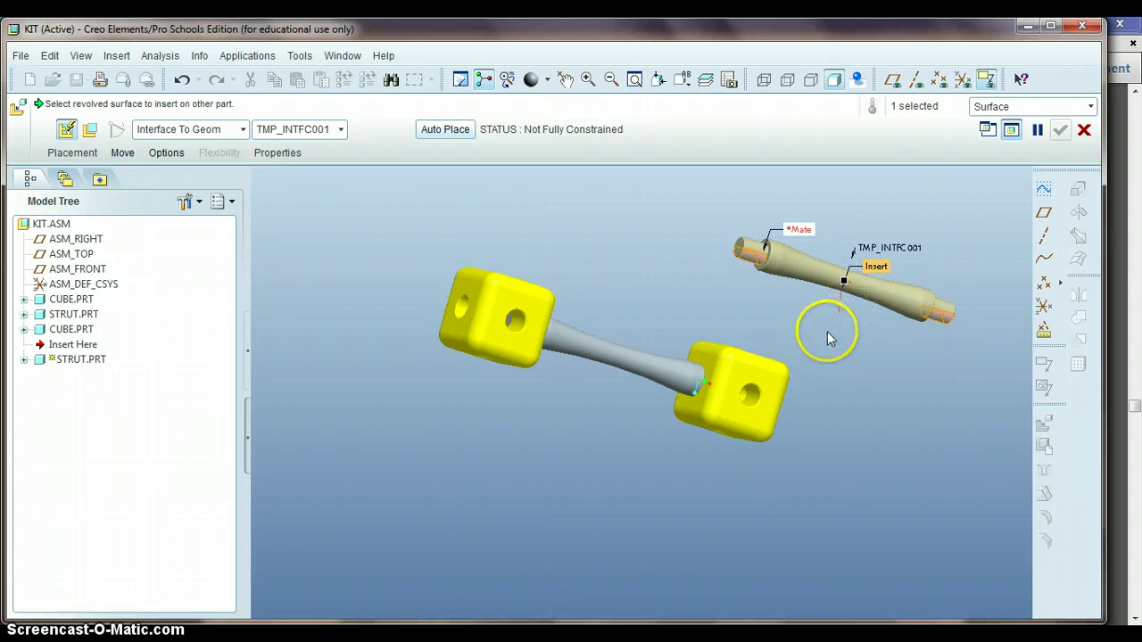
{"action": "left_click", "coordinate": [88, 132]}
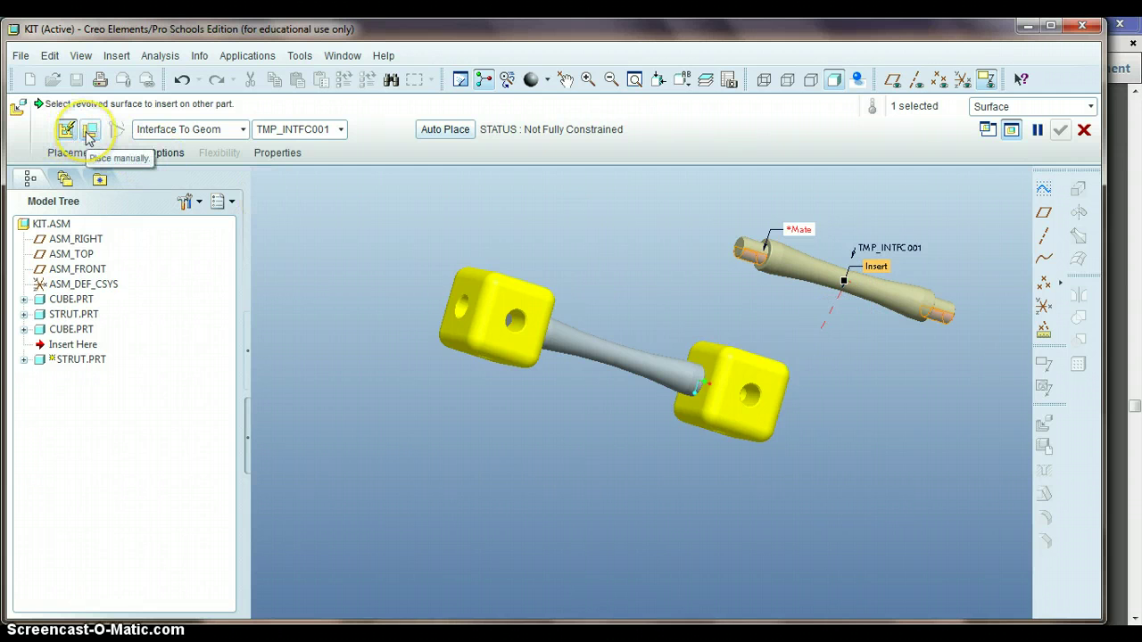
{"action": "left_click", "coordinate": [89, 134]}
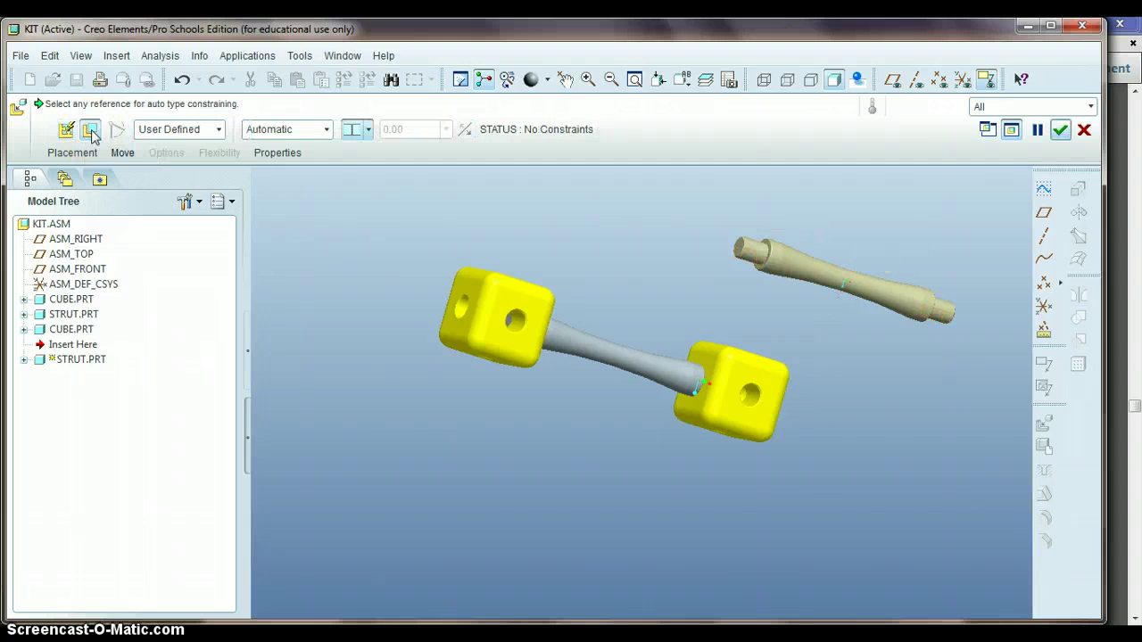
Insert the second strut's end into the second cube's open hole
{"action": "left_click", "coordinate": [759, 328]}
{"action": "left_click", "coordinate": [749, 258]}
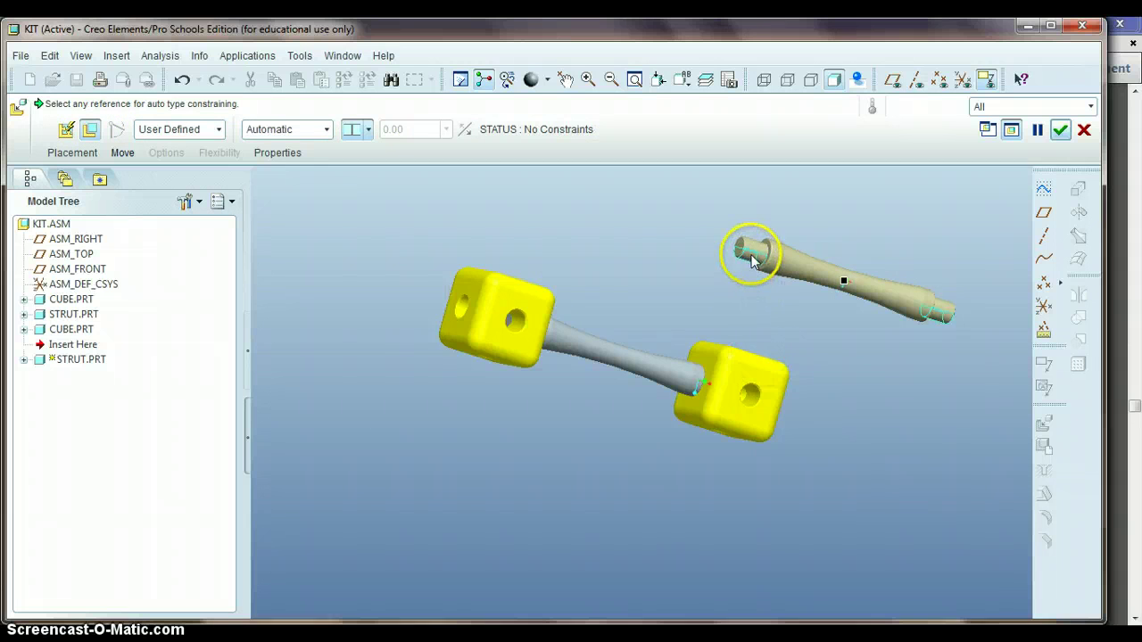
{"action": "left_click", "coordinate": [751, 264]}
{"action": "middle_click_drag", "start_coordinate": [794, 373], "coordinate": [795, 377]}
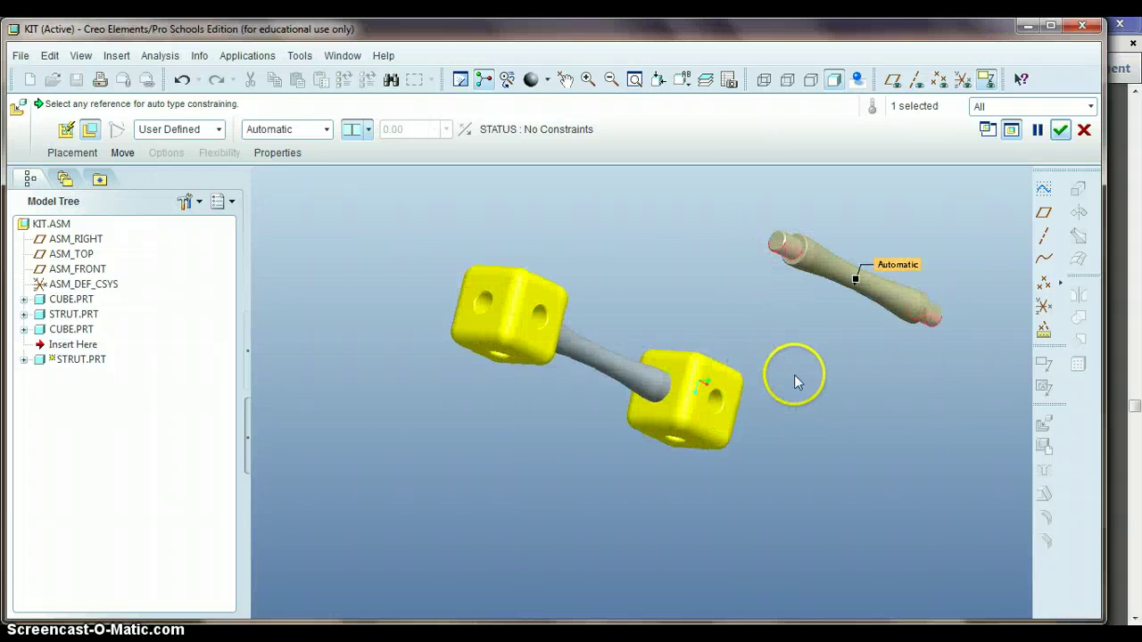
{"action": "left_click", "coordinate": [718, 398]}
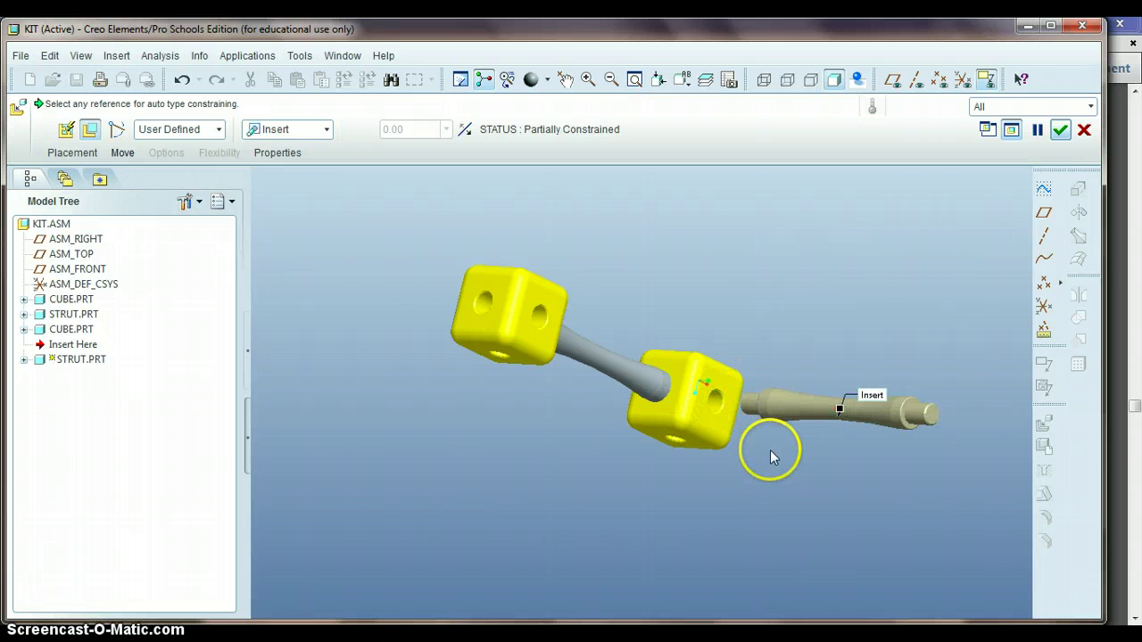
{"action": "middle_click_drag", "start_coordinate": [747, 420], "coordinate": [812, 421]}
{"action": "scroll", "coordinate": [676, 408], "scroll_direction": "up", "scroll_amount": 5}
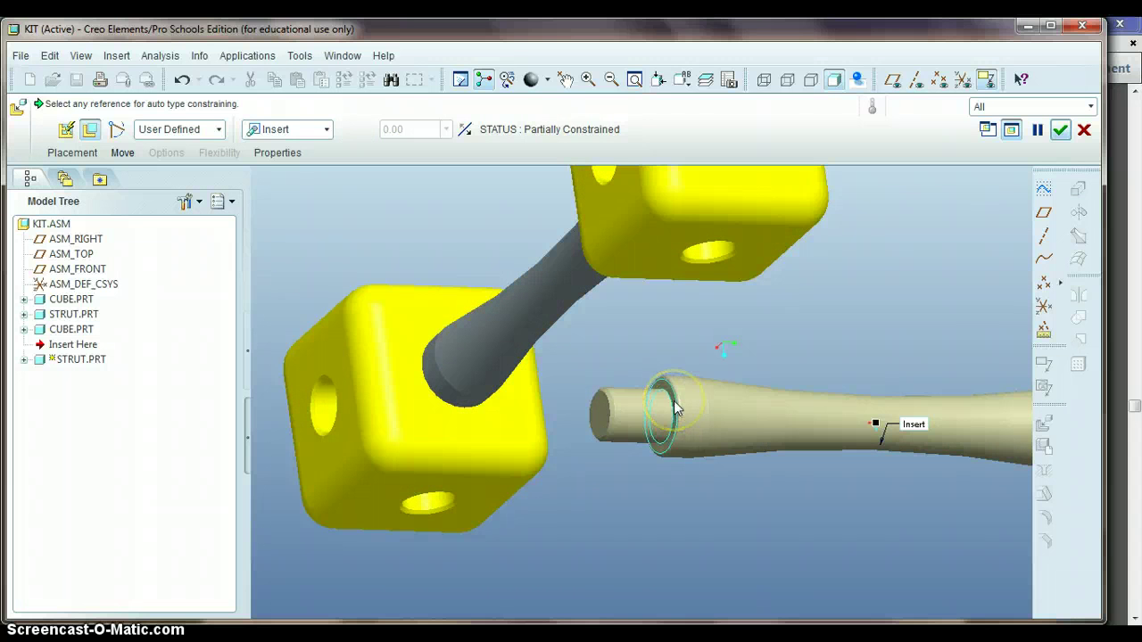
Mate the strut's shoulder against the cube face and confirm the fully constrained placement
{"action": "left_click", "coordinate": [675, 408]}
{"action": "middle_click_drag", "start_coordinate": [693, 428], "coordinate": [649, 429]}
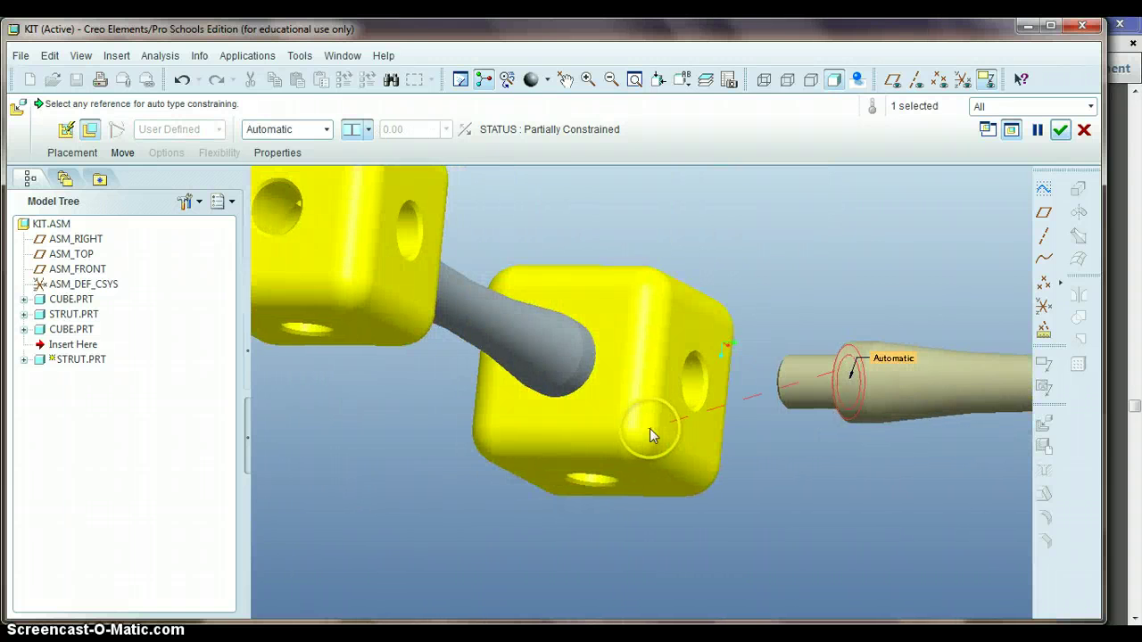
{"action": "left_click", "coordinate": [693, 326]}
{"action": "scroll", "coordinate": [769, 523], "scroll_direction": "down", "scroll_amount": 5}
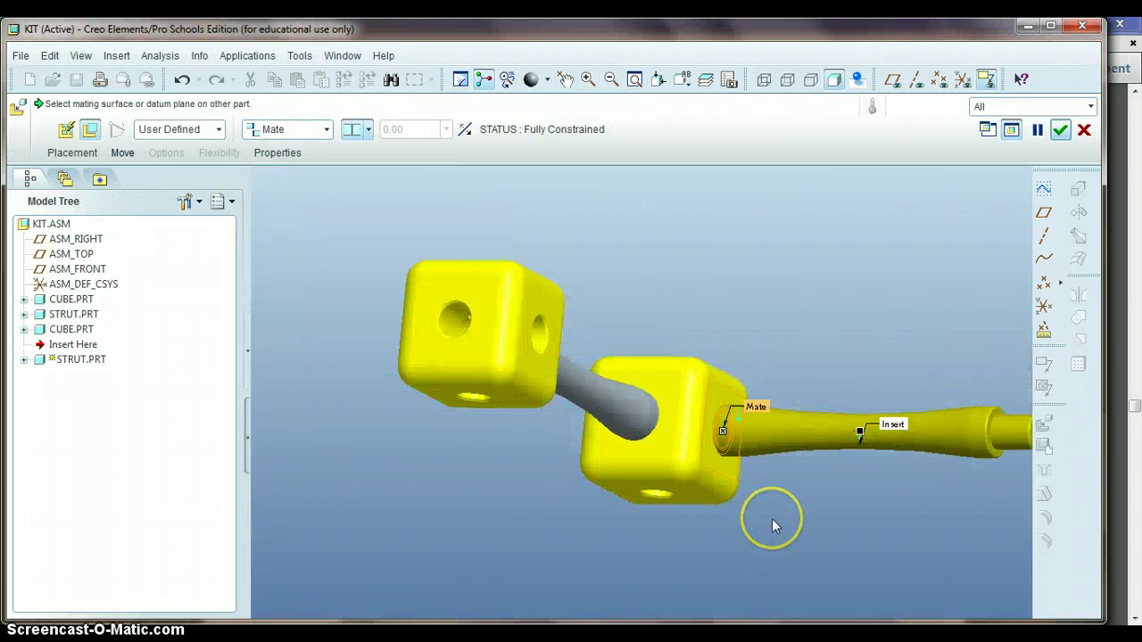
{"action": "scroll", "coordinate": [783, 513], "scroll_direction": "up", "scroll_amount": 2}
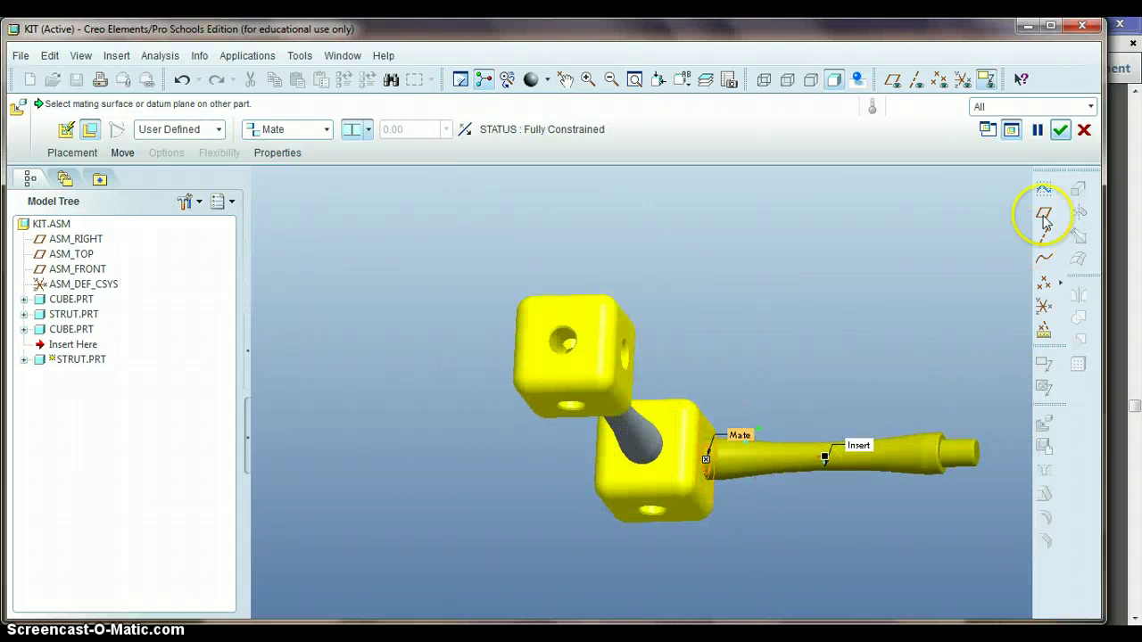
{"action": "left_click", "coordinate": [1059, 130]}
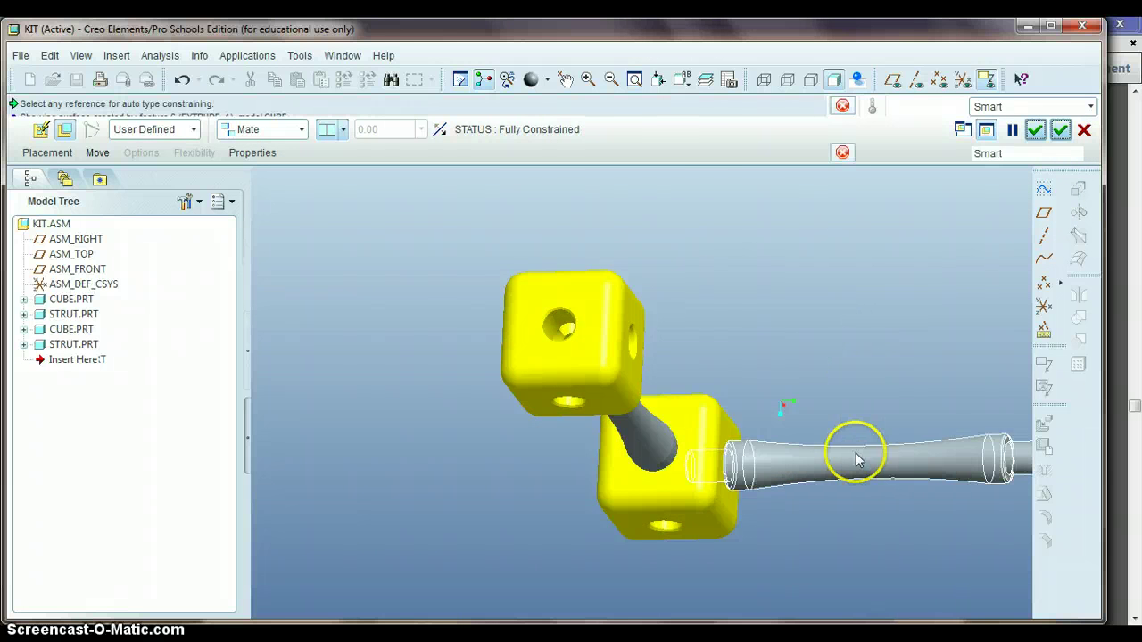
{"action": "scroll", "coordinate": [862, 459], "scroll_direction": "down", "scroll_amount": 1}
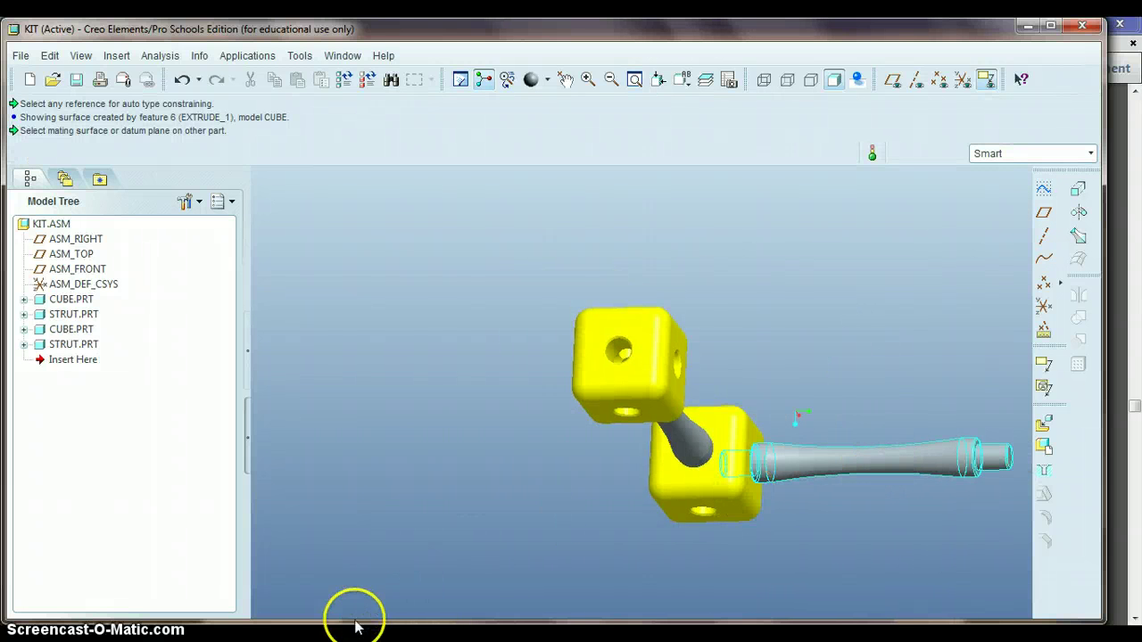
Return to the primer PDF and scroll up to page 58, Module 3 Procedure – Assembly
{"action": "key", "text": "alt+Tab"}
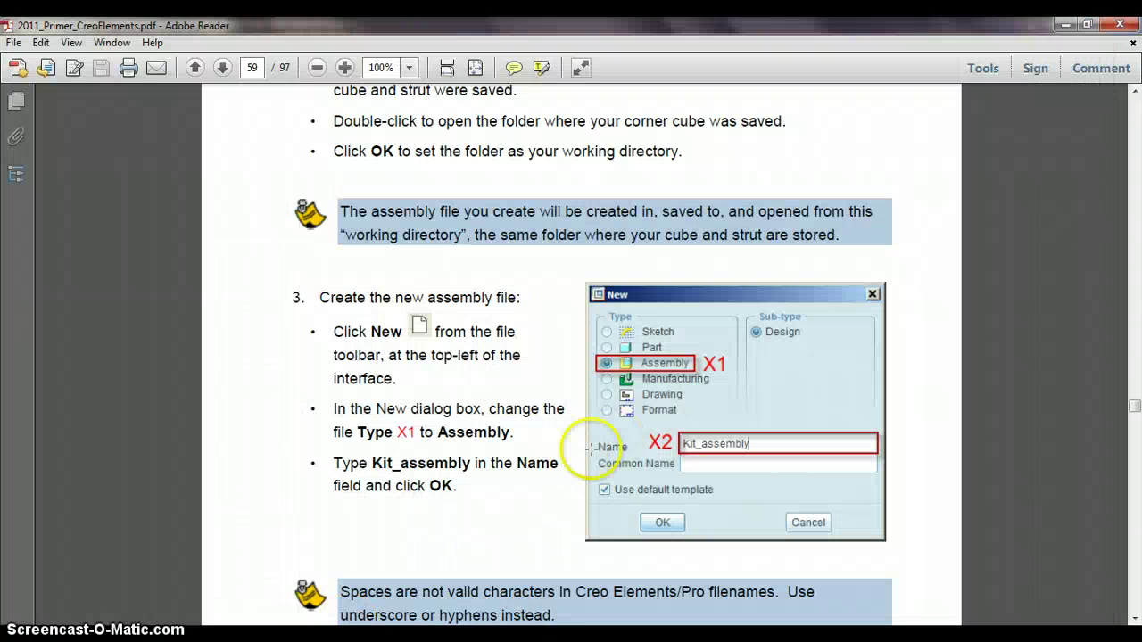
{"action": "scroll", "coordinate": [553, 477], "scroll_direction": "up", "scroll_amount": 10}
{"action": "scroll", "coordinate": [548, 497], "scroll_direction": "up", "scroll_amount": 10}
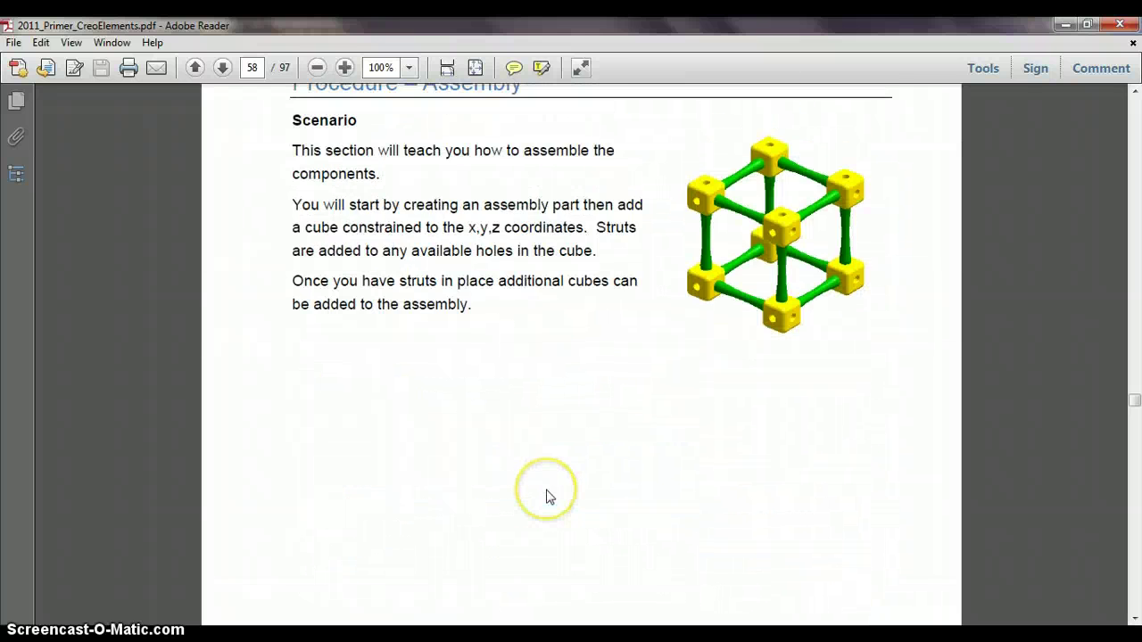